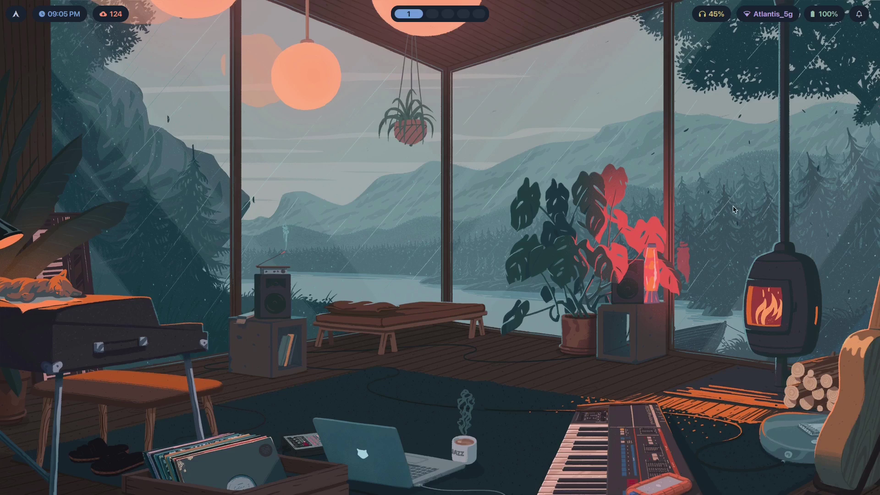
- Open a terminal window on the first workspace and close it again
key("super+Return")
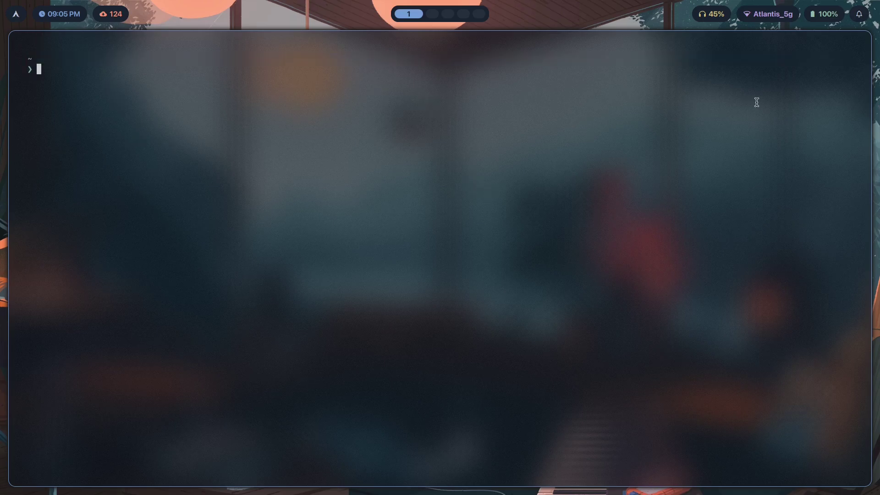
key("super+q")
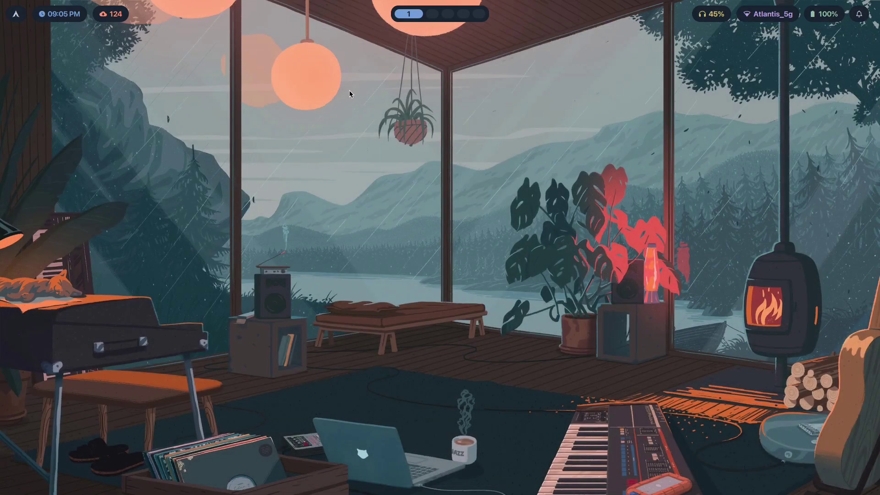
- Launch the web browser and load the github.com/hyprwm/hyprland-plugins repository
key("super+b")
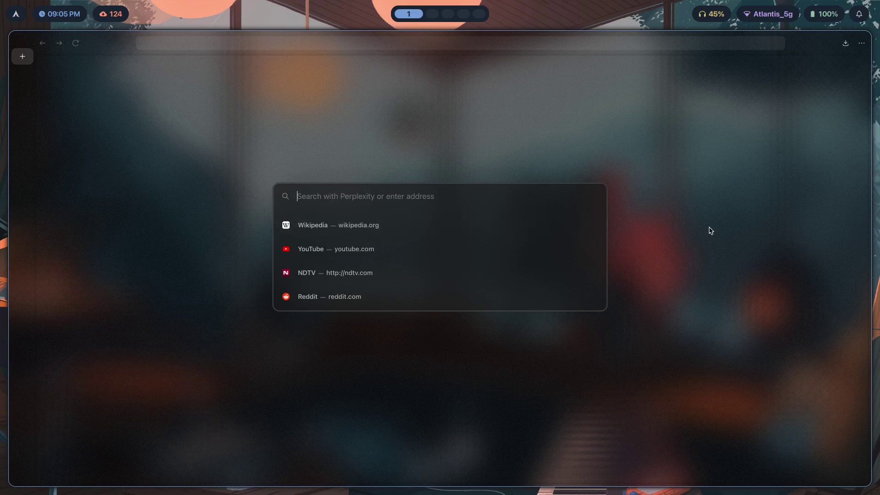
type("git")
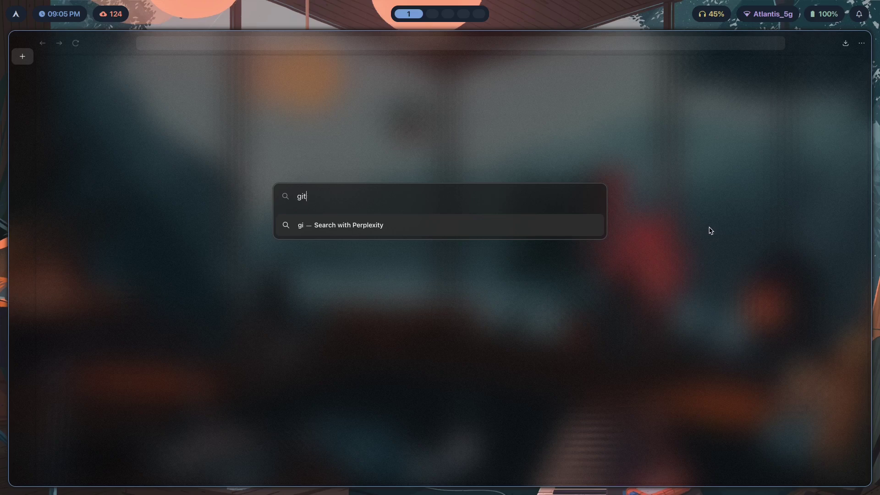
type("hub.com/hypw")
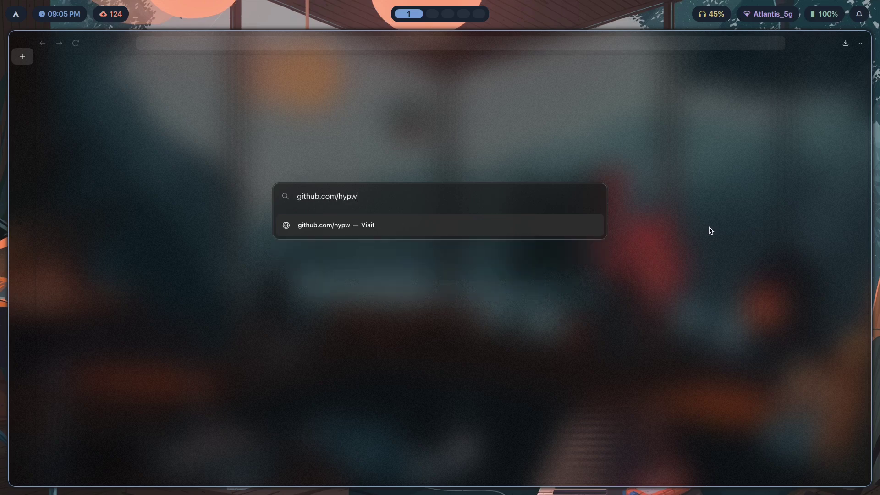
key("BackSpace")
type("rwm/hyprland-plugins")
key("Return")
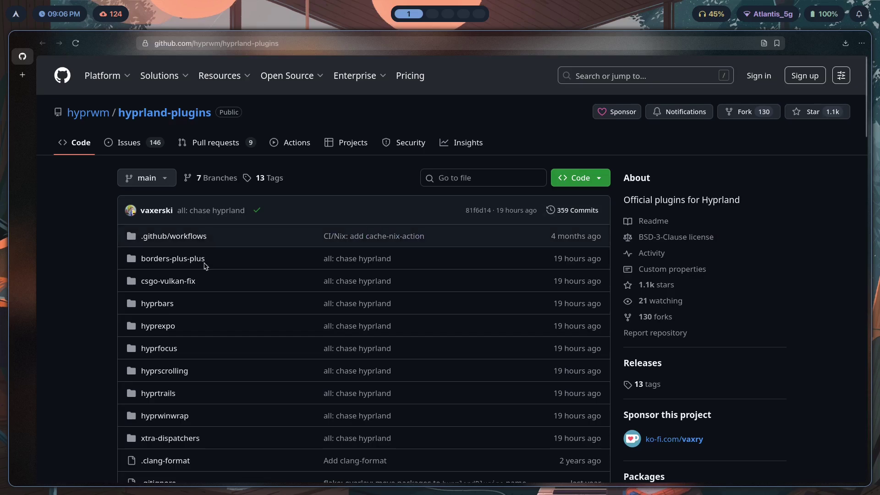
- Open the hyprbars folder of the plugins repository and view the title bar preview in its README
scroll(252, 339, "down", 2)
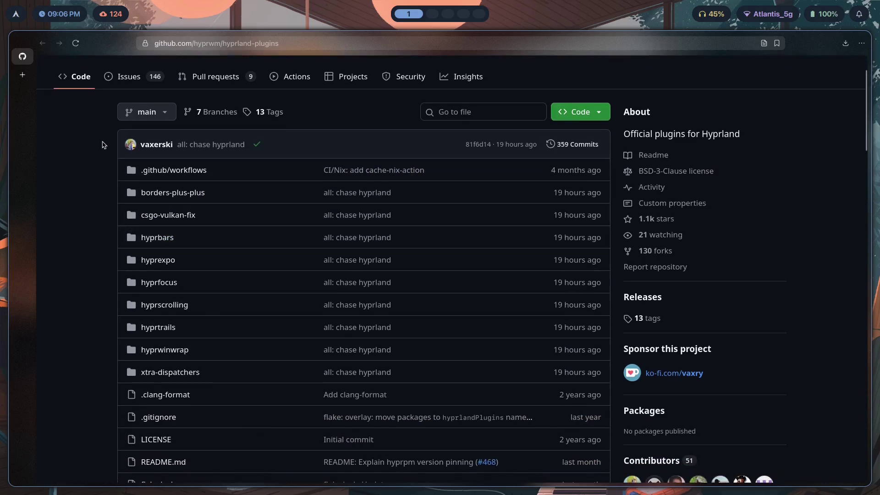
scroll(293, 303, "up", 2)
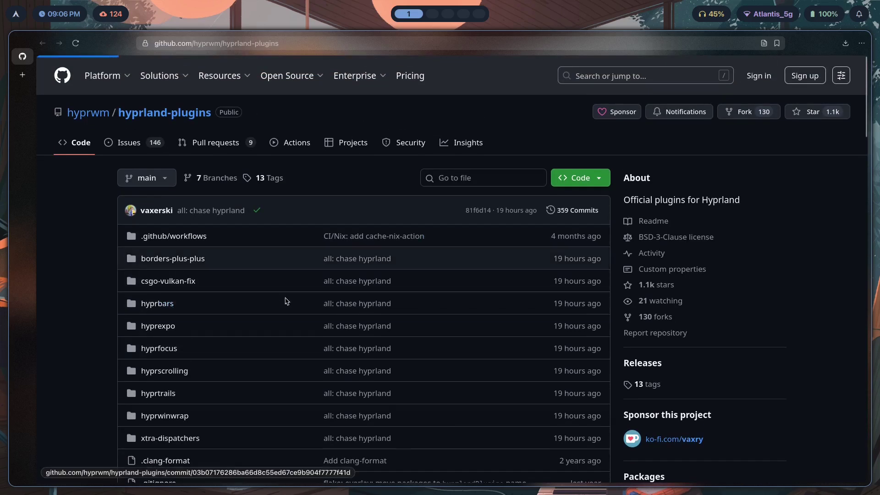
left_click(148, 304)
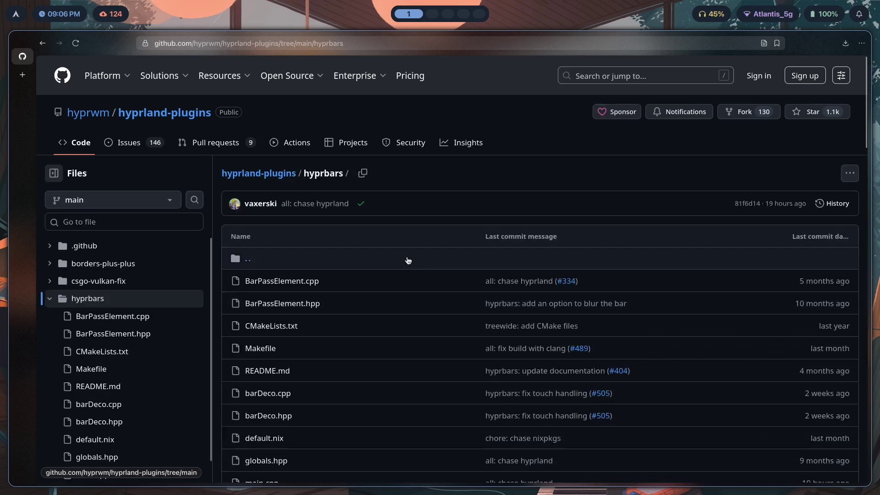
scroll(408, 256, "down", 15)
scroll(316, 192, "up", 4)
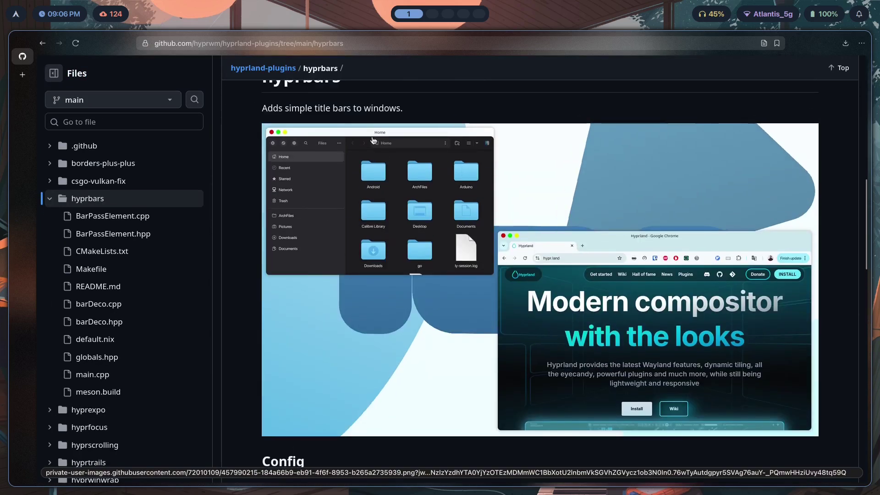
- Switch to workspace 2, open a terminal there and close it from its title bar
key("super+2")
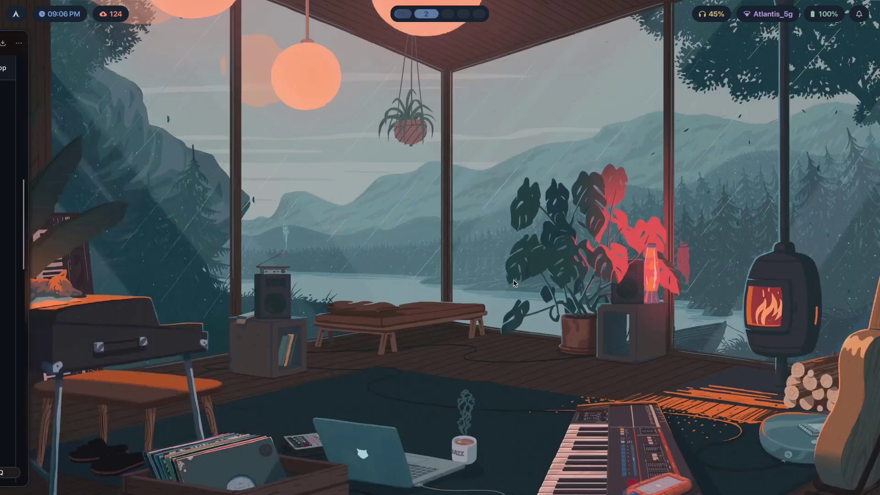
key("super+Return")
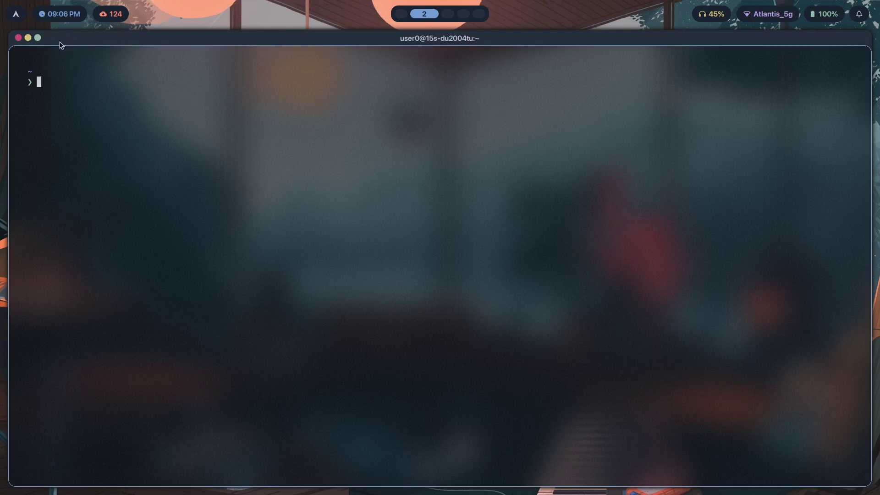
left_click(18, 38)
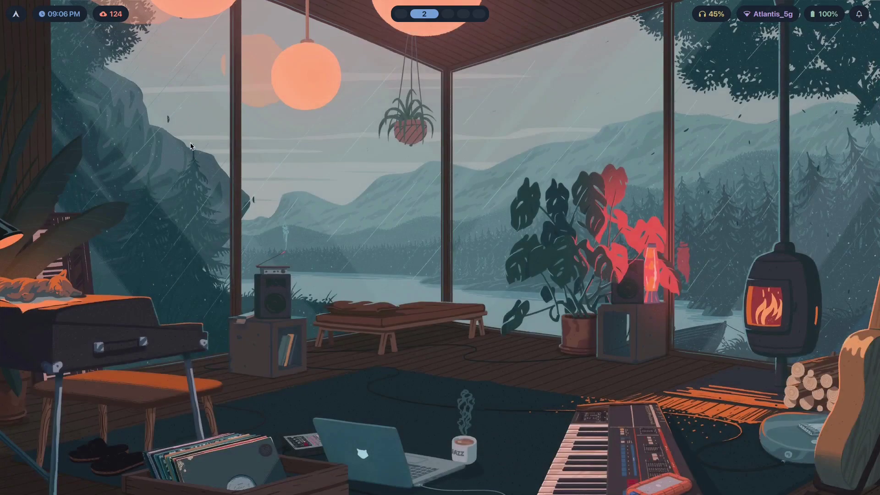
- Open a terminal, minimize it from its title bar, and restore it from the special workspace
key("super+Return")
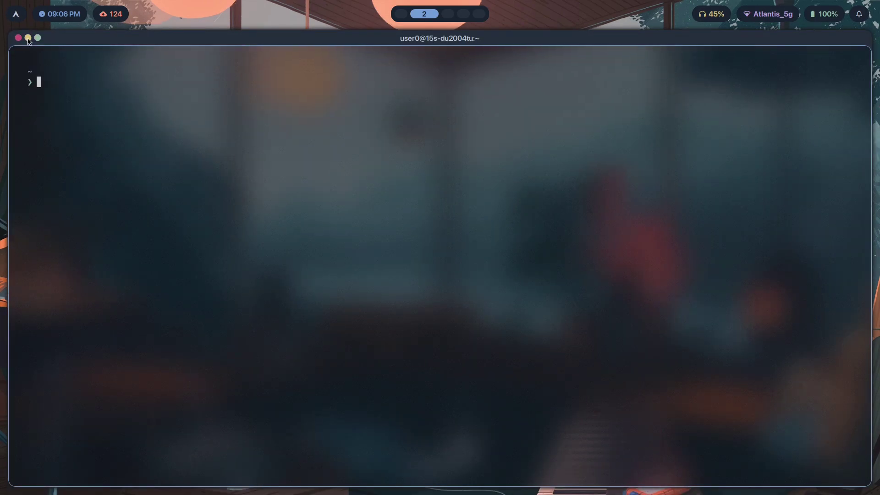
left_click(28, 39)
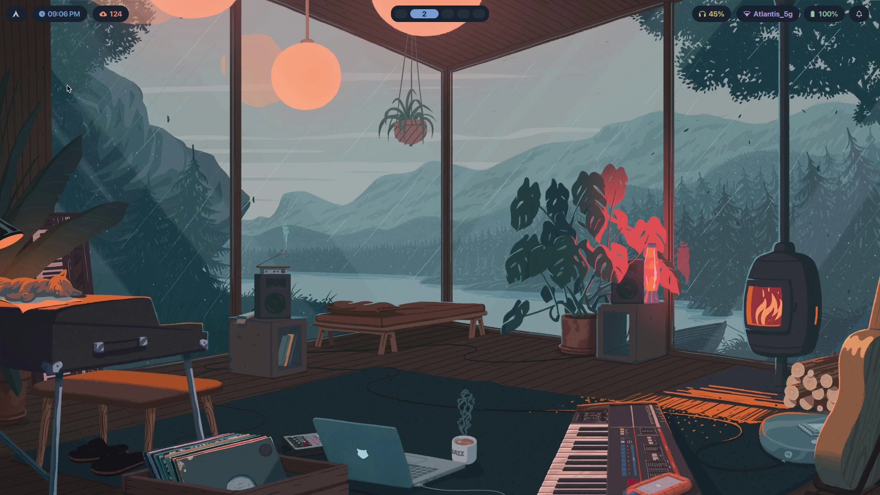
key("super+s")
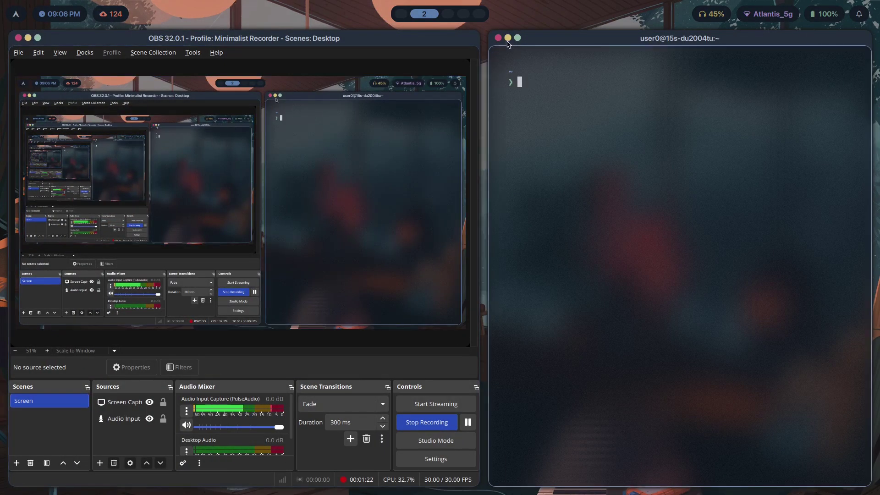
left_click(508, 41)
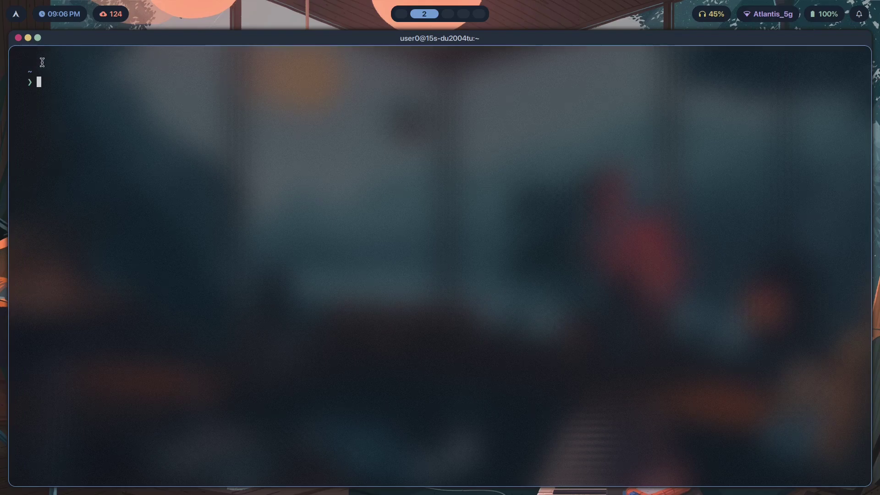
- Use the terminal's title bar maximize control and close the three extra terminal windows
left_click(38, 39)
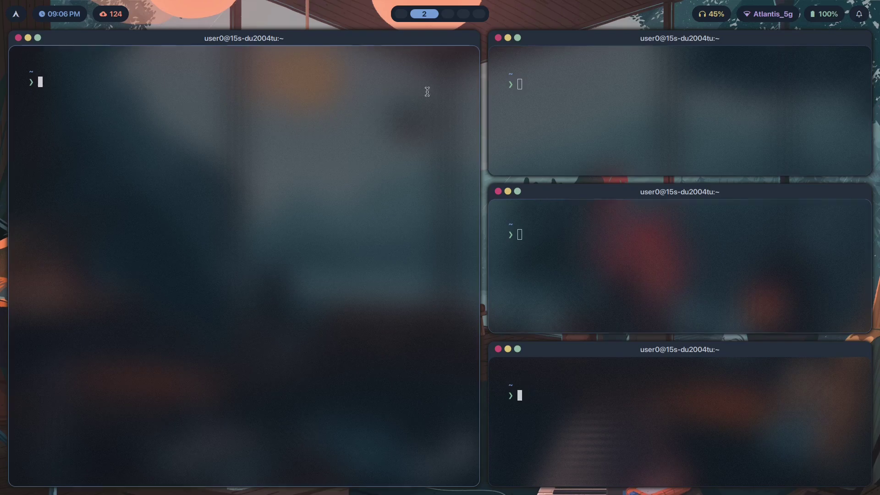
key("super+q")
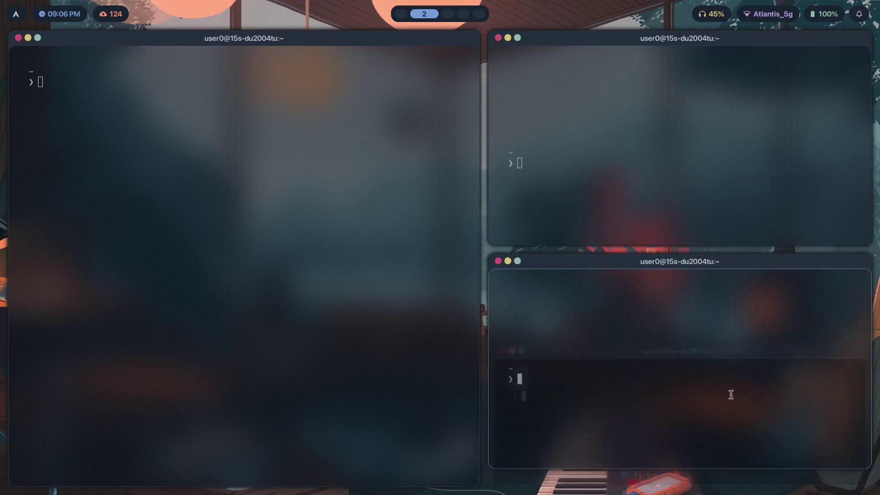
key("super+q")
key("super+q")
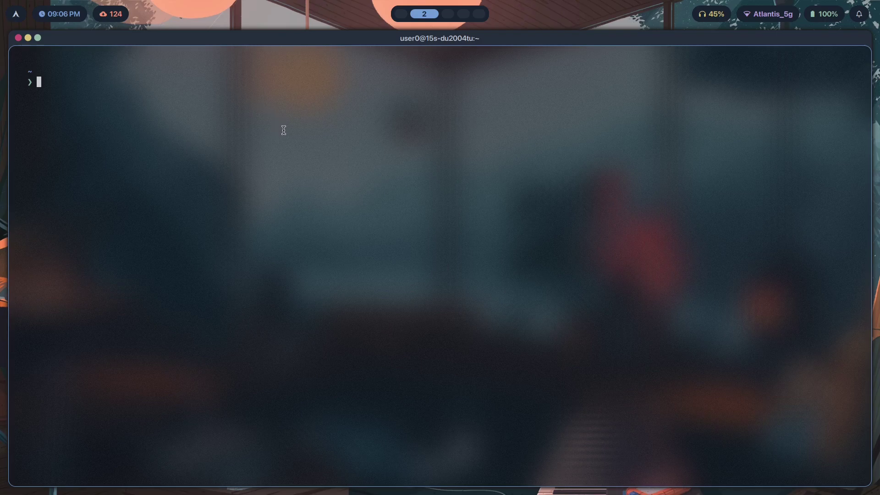
- Toggle the window title bars off and back on
key("super+b")
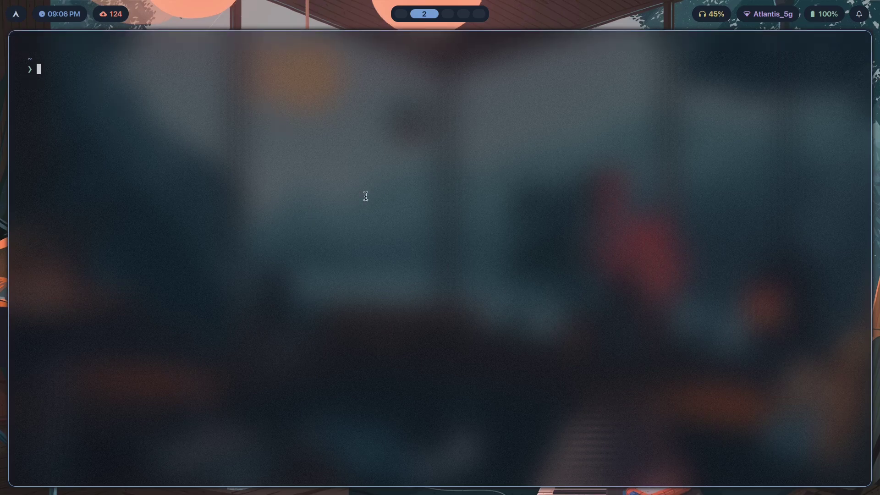
key("super+b")
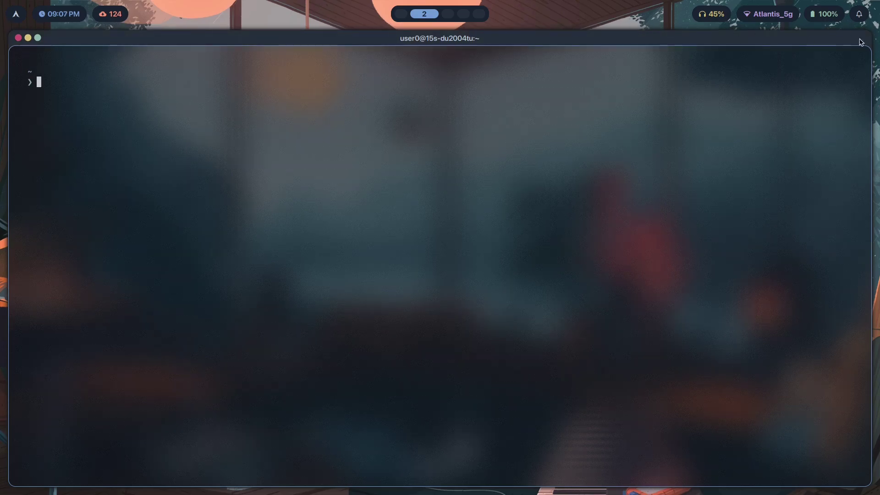
- Apply the dark desktop theme with the forest wallpaper from the theme picker
key("super+3")
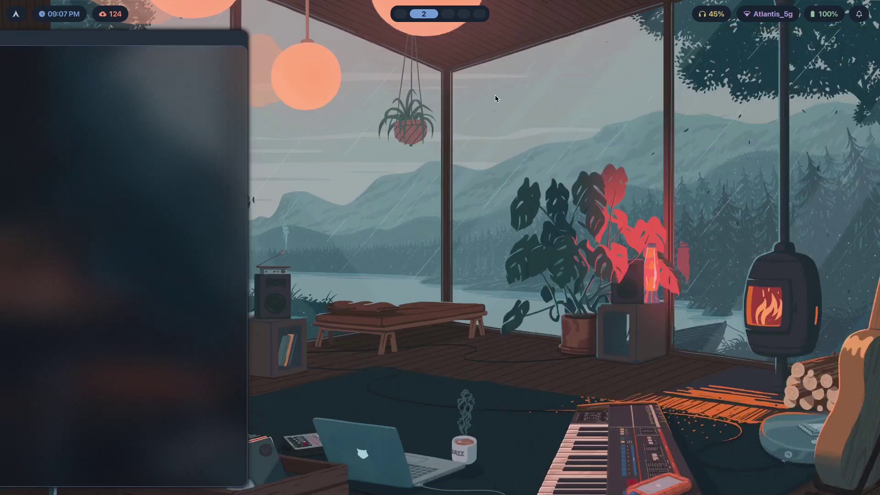
key("super+shift+t")
key("Down")
key("Down")
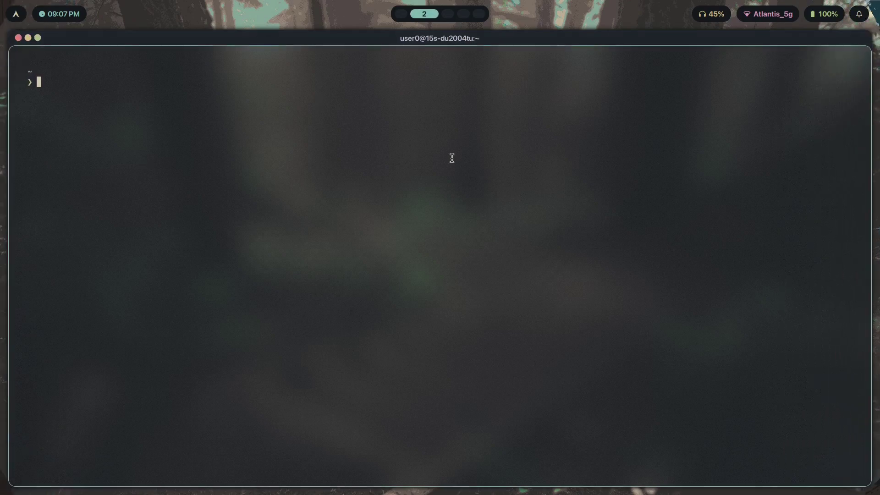
- Apply the tokyo-night desktop theme from the theme picker
key("super+t")
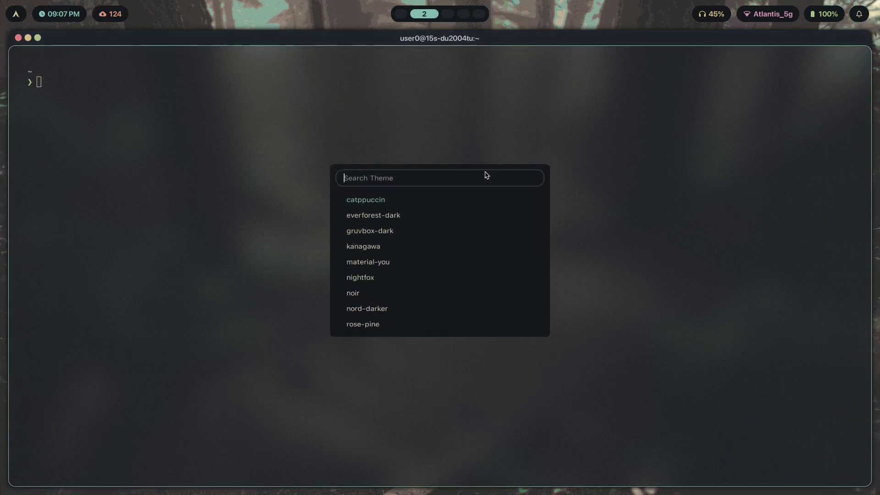
key("Escape")
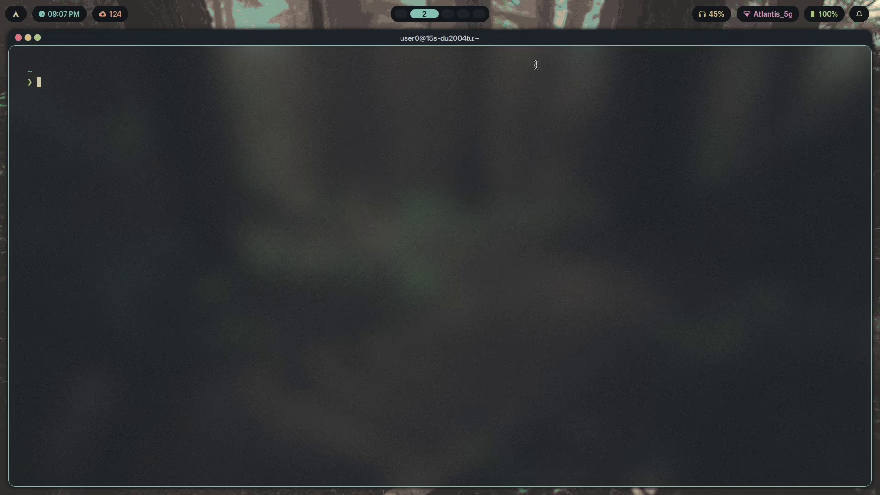
key("super+t")
key("Up")
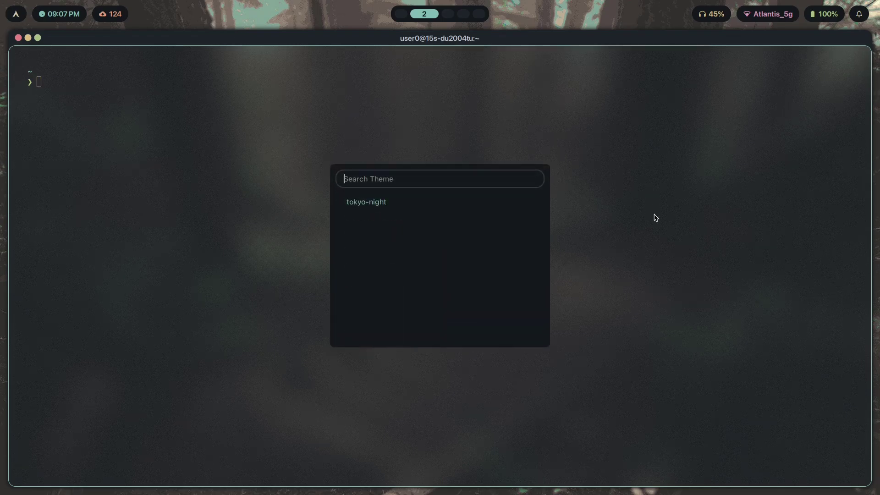
key("Return")
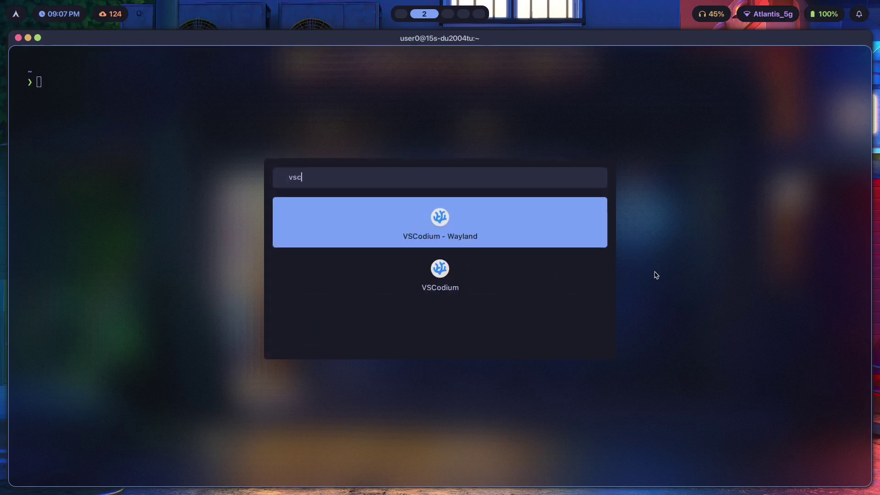
- Launch VSCodium - Wayland, run nitch in the terminal, and return focus to the code editor
key("Return")
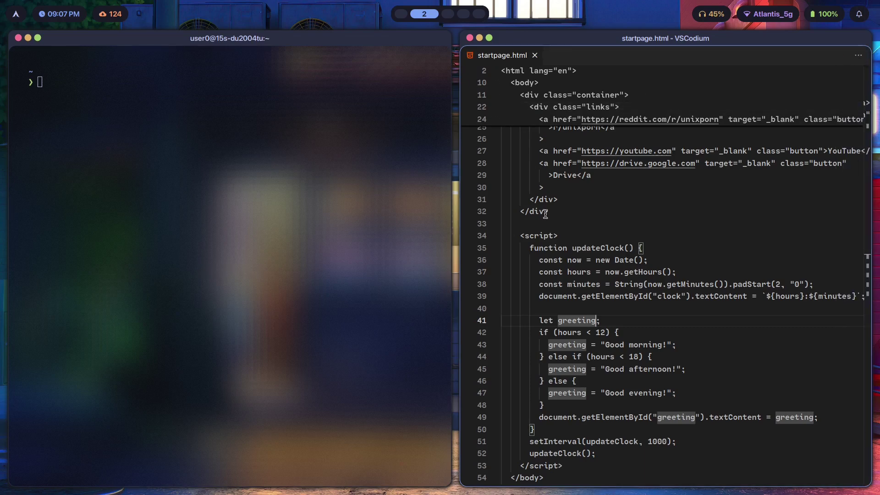
left_click(273, 160)
type("nitch")
key("Return")
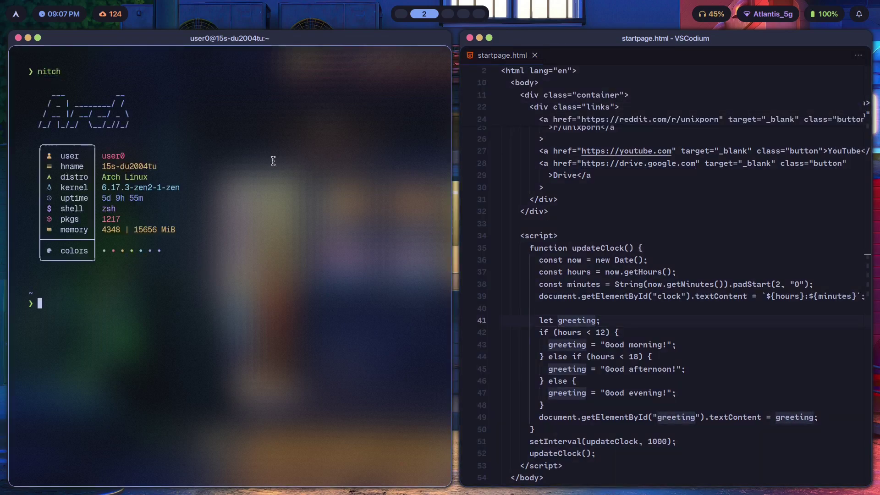
left_click(681, 175)
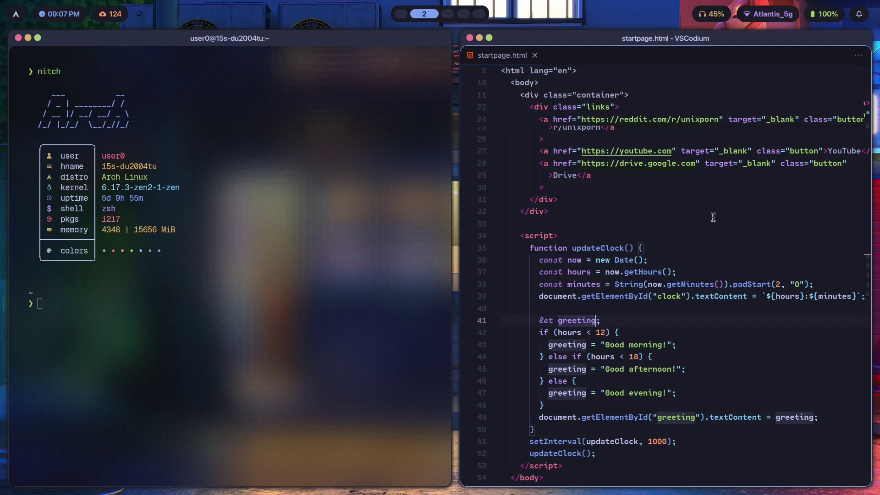
- Launch Vesktop and move the VSCodium window into the large tile occupied by the terminal
key("super+d")
type("disc")
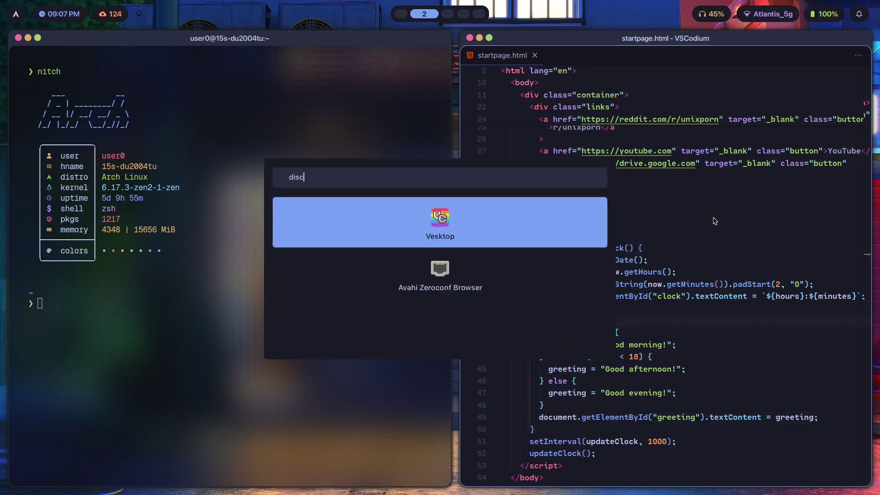
key("Return")
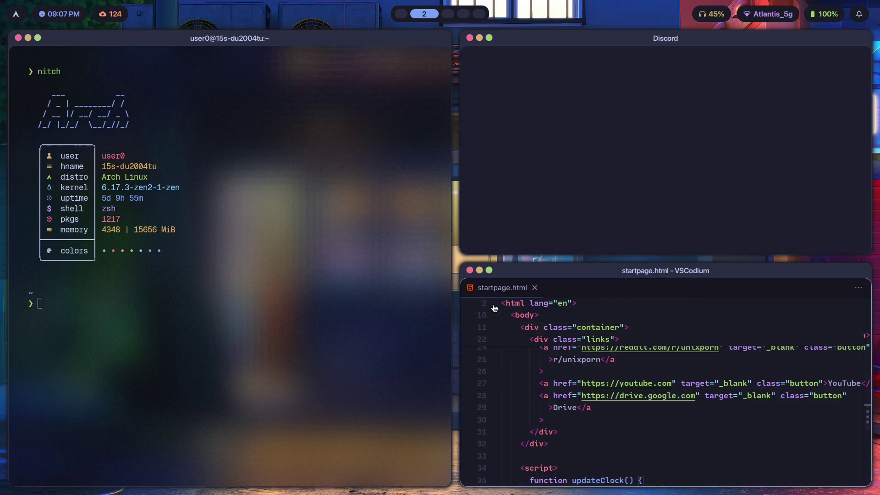
left_click_drag(810, 369, 262, 215, "super")
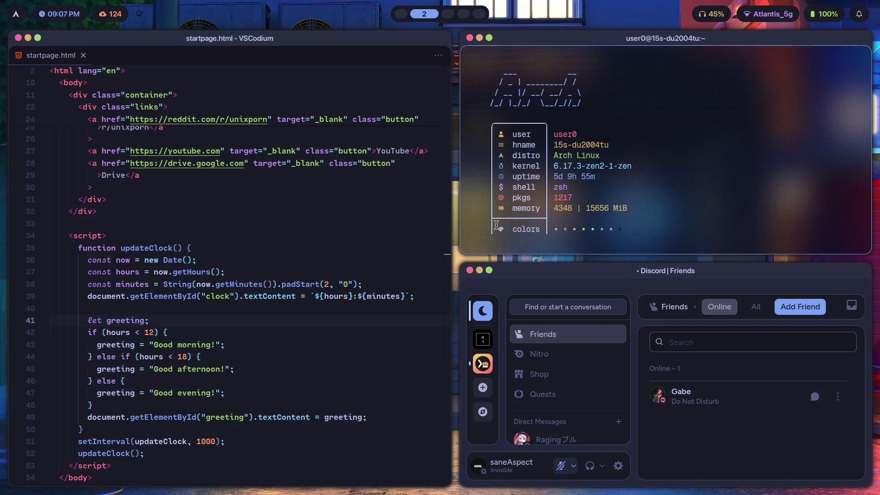
- Apply the catppuccin desktop theme and switch to the kanagawa theme from the theme picker
key("super+shift+t")
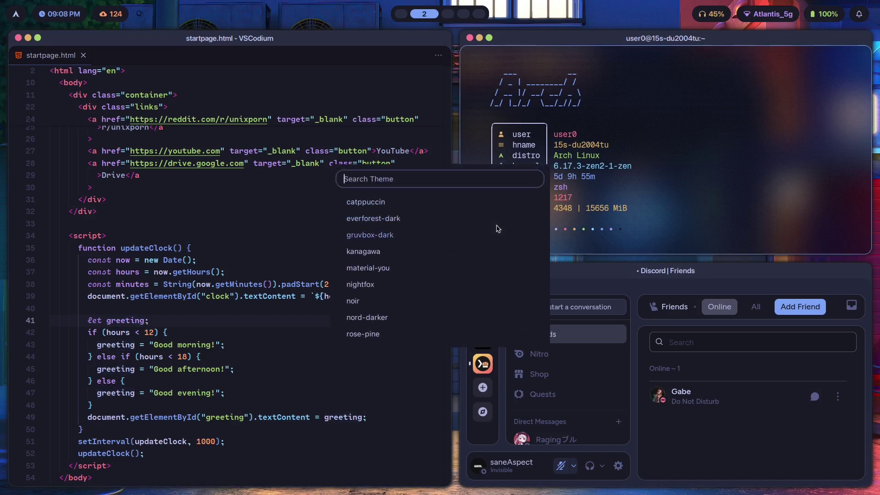
key("Return")
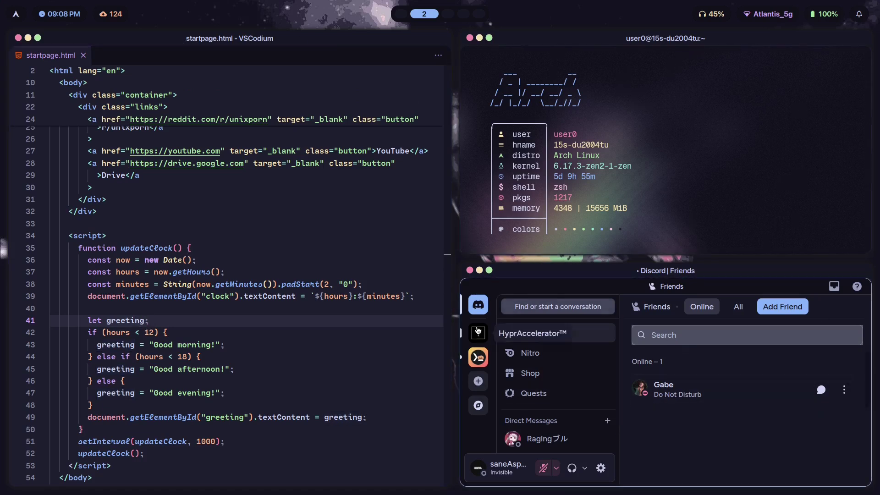
key("super+t")
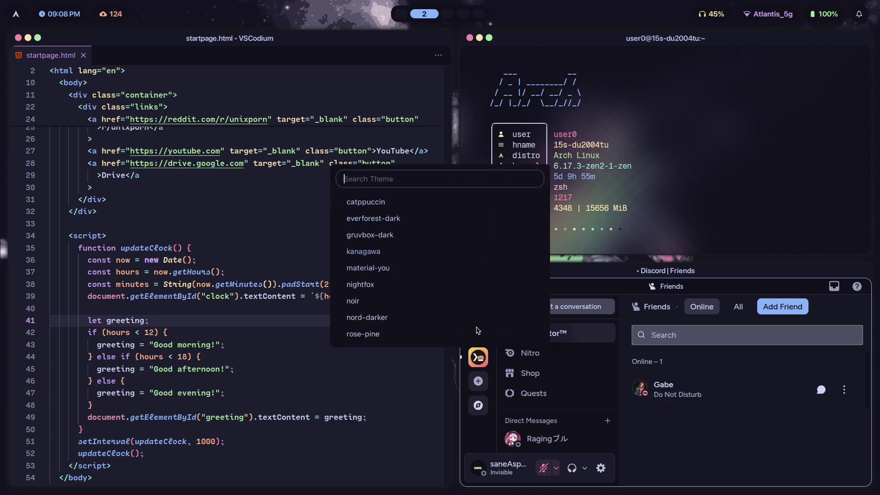
key("Down")
key("Down")
key("Return")
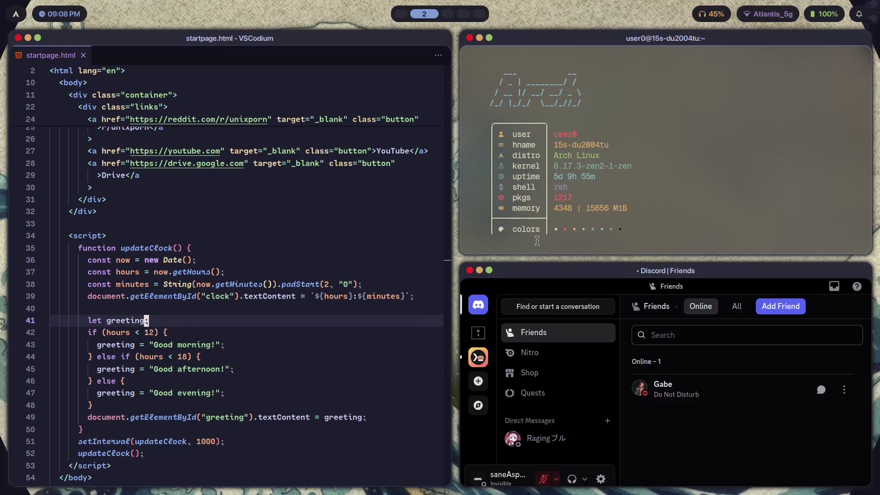
key("super+2")
key("super+2")
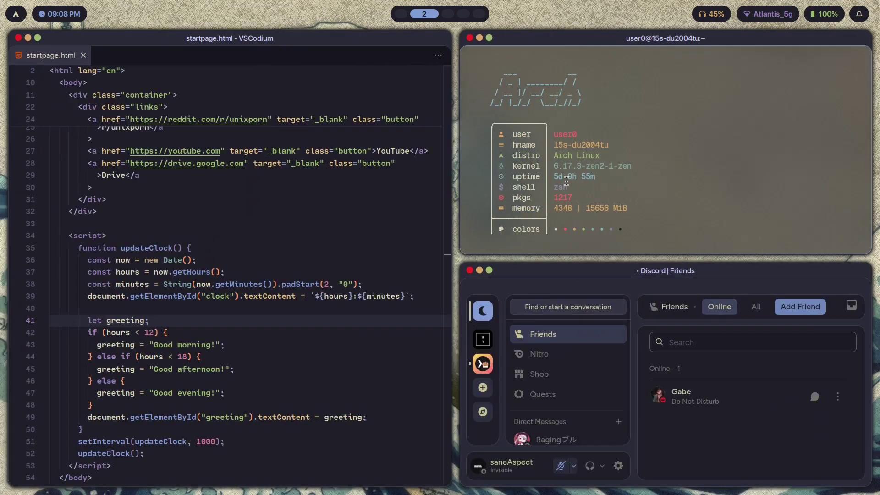
- Close the Discord, terminal and VSCodium windows on workspace 2
key("super+q")
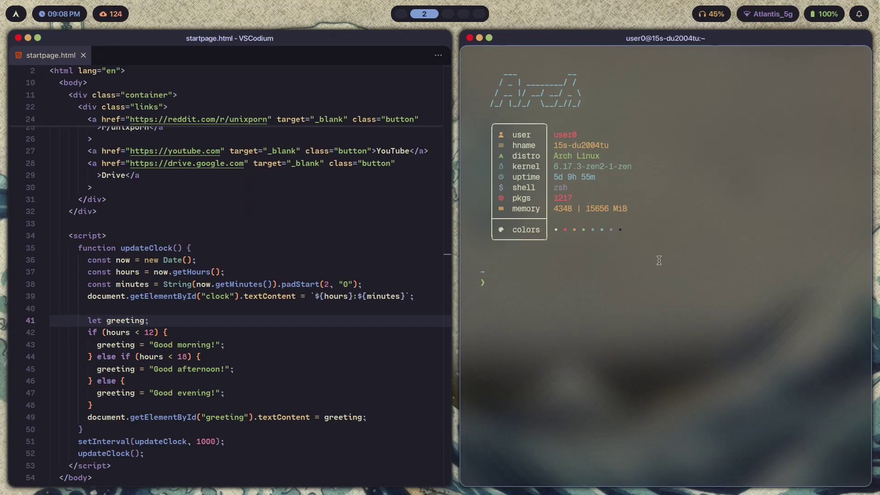
key("super+q")
type(";")
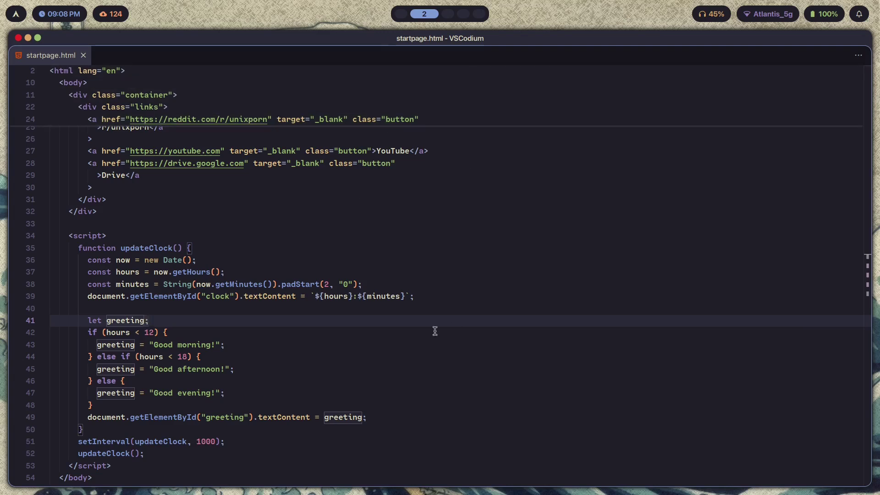
key("super+q")
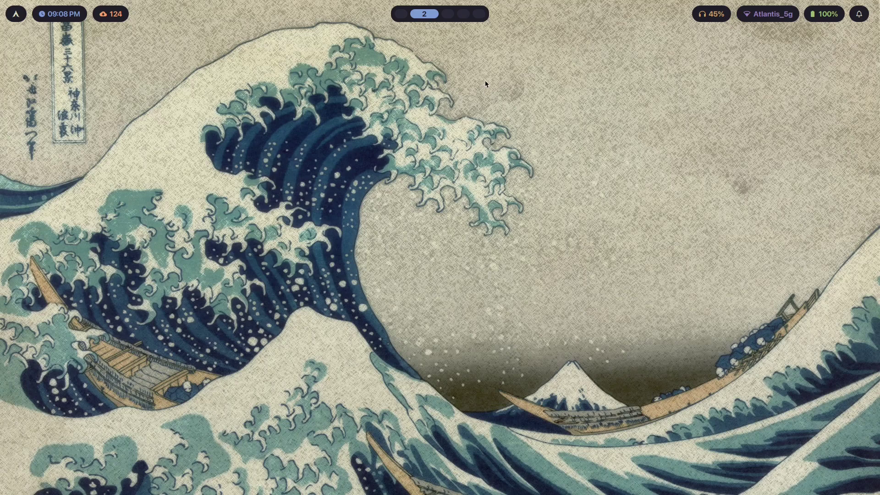
- Find the nightfox desktop theme in the theme picker with "night" and apply it
key("super+shift+b")
key("super+shift+t")
type("night")
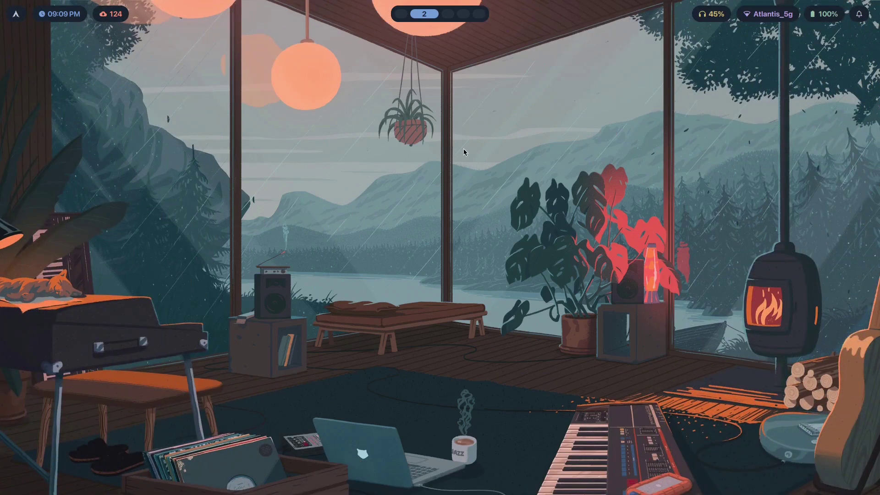
- Go to the browser on workspace 1 and review the hyprbars README's description and preview image
key("super+1")
left_click_drag(274, 124, 391, 125)
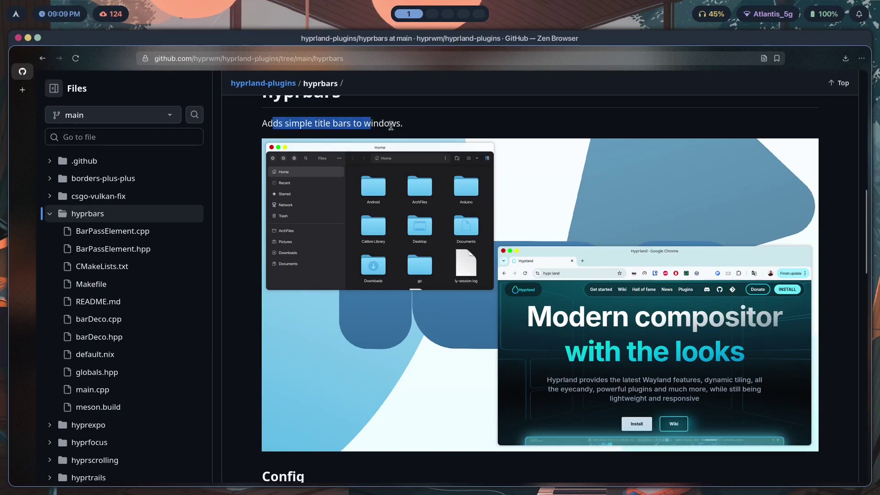
left_click(394, 125)
scroll(461, 219, "down", 4)
scroll(412, 183, "up", 5)
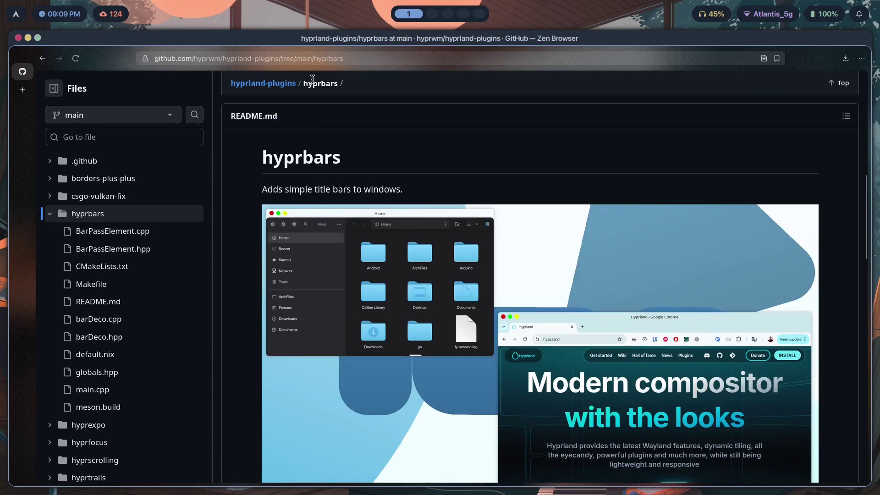
- Open the hyprland-plugins repository in a new browser tab and find its "Install with hyprpm" instructions
middle_click(280, 84)
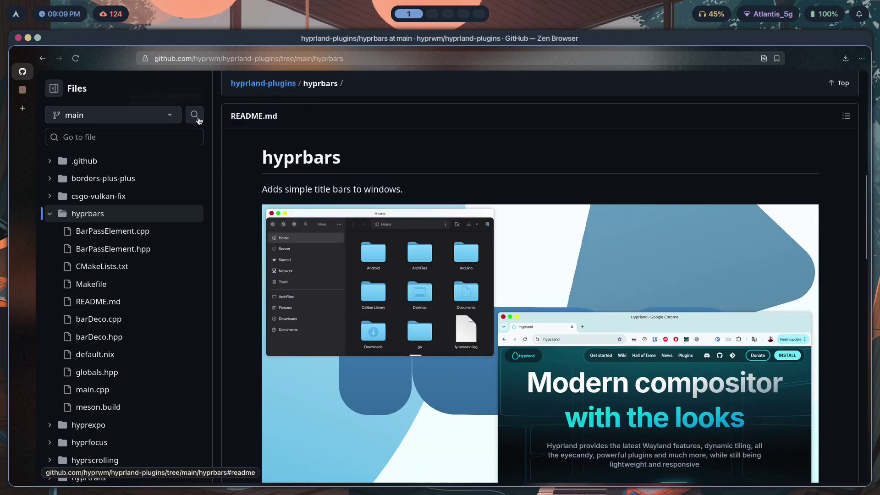
left_click(22, 90)
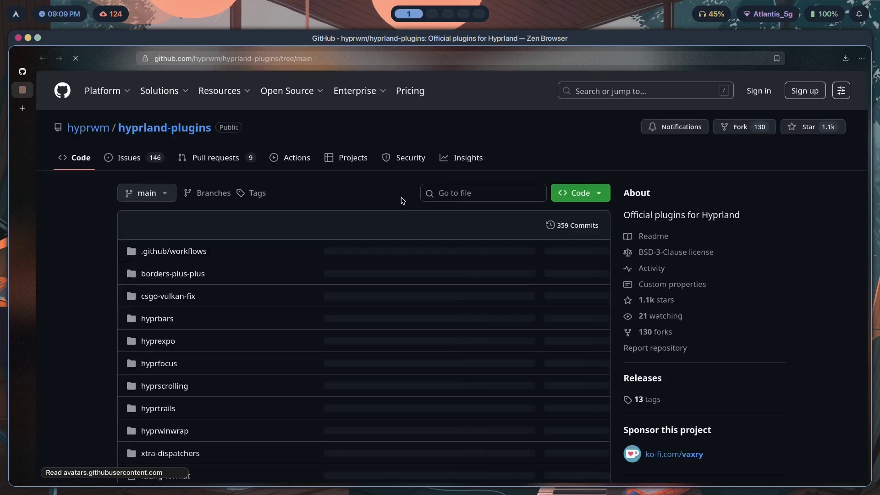
scroll(345, 218, "down", 15)
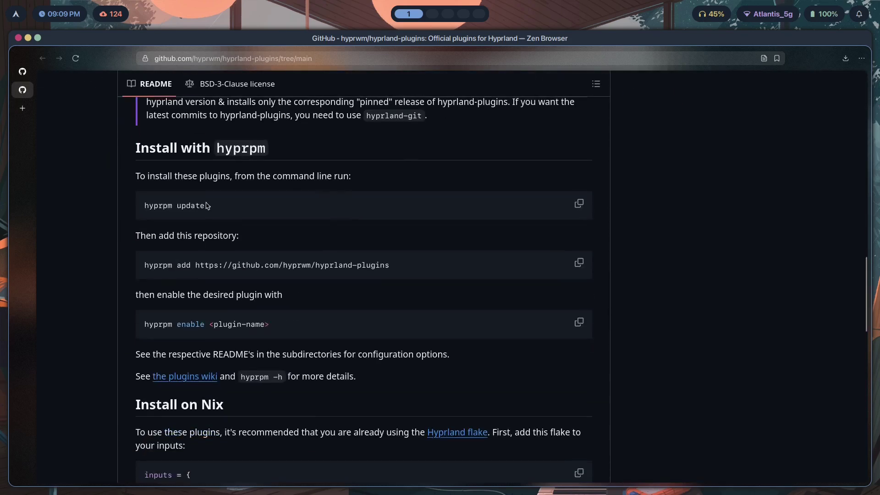
- Copy the hyprpm update command from the README, paste it into a new terminal on workspace 2, and abandon it without running
left_click(579, 202)
key("super+2")
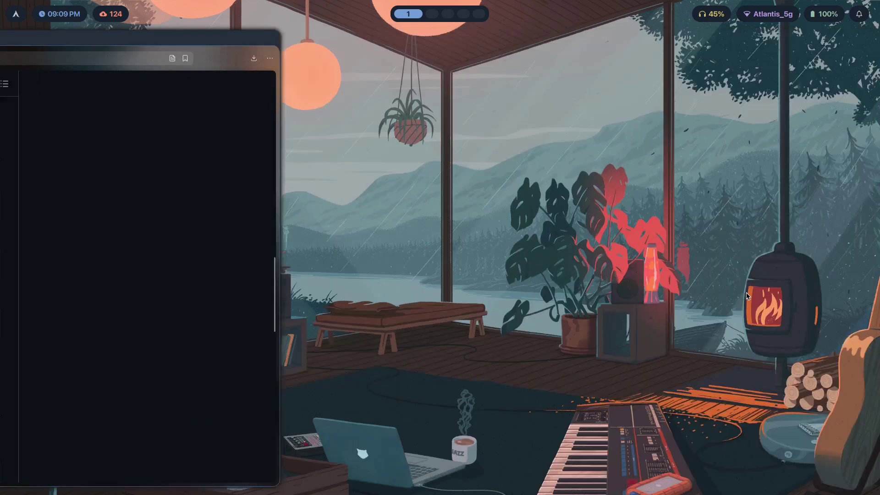
key("super+Return")
key("ctrl+shift+v")
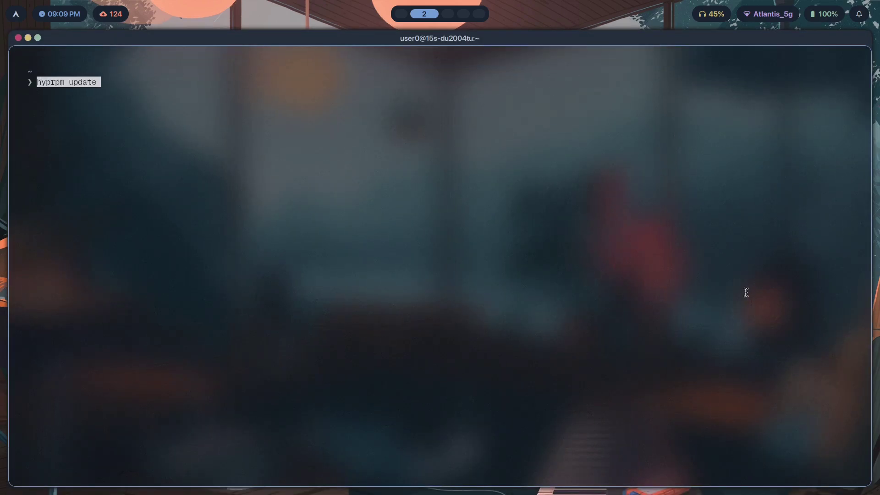
key("ctrl+c")
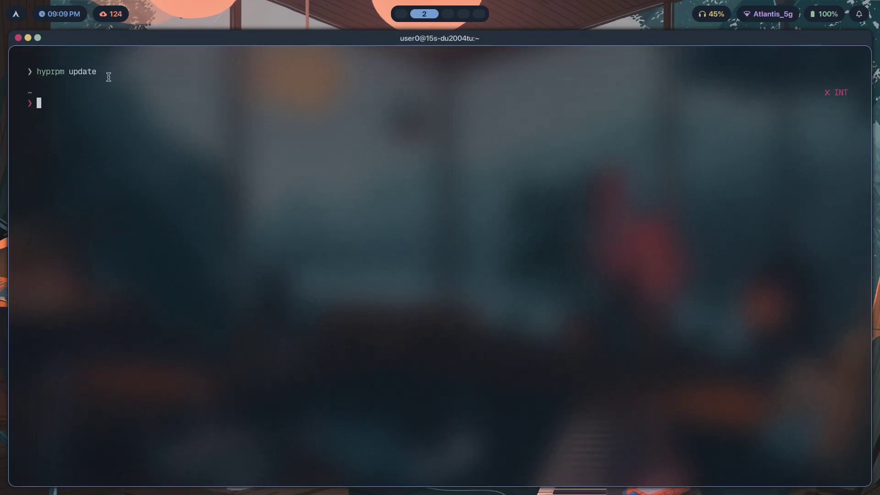
left_click_drag(109, 75, 12, 74)
- Back in the browser, review the instructions for adding the repository and enabling a plugin, and open the hyprbars folder
key("super+1")
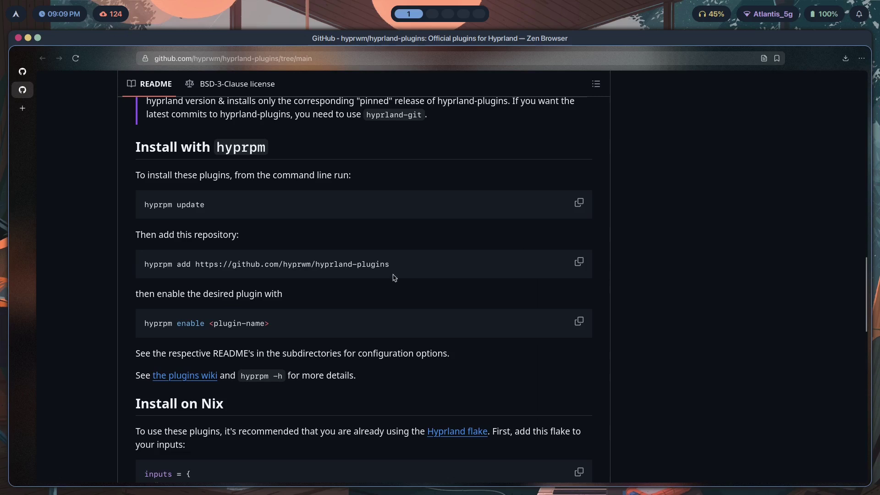
scroll(394, 306, "down", 3)
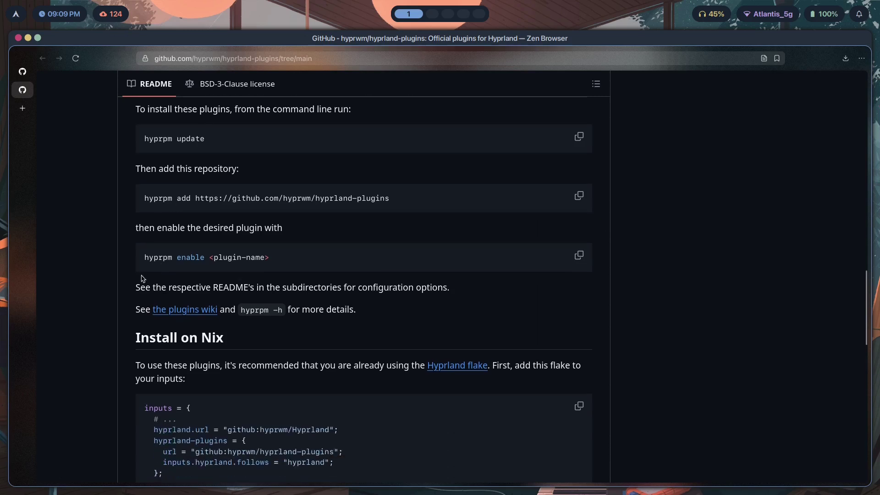
left_click_drag(272, 261, 143, 260)
left_click(177, 265)
scroll(372, 230, "up", 15)
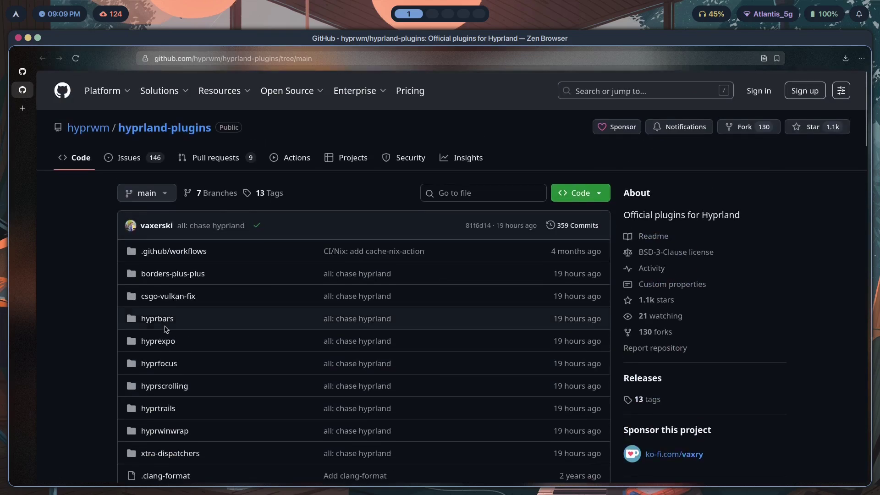
left_click(157, 187)
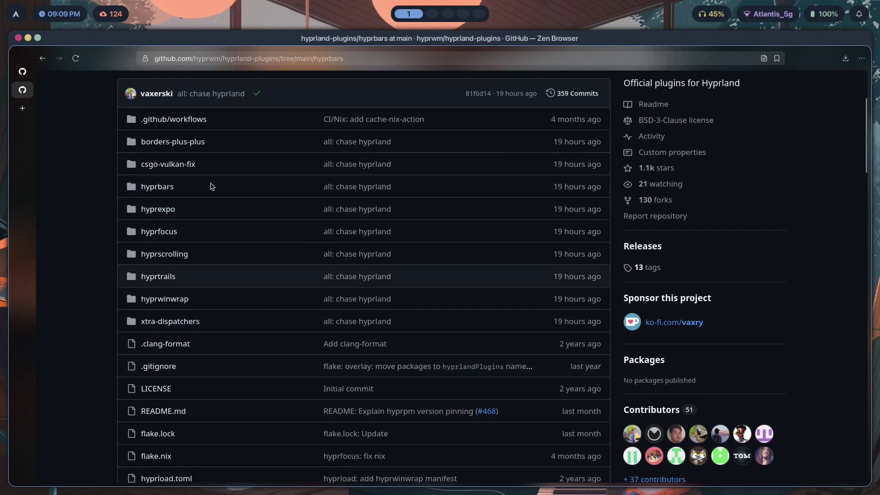
- Enter nvim .config/hypr/modules/plugins.conf on the command line of the workspace 2 terminal without running it
key("super+2")
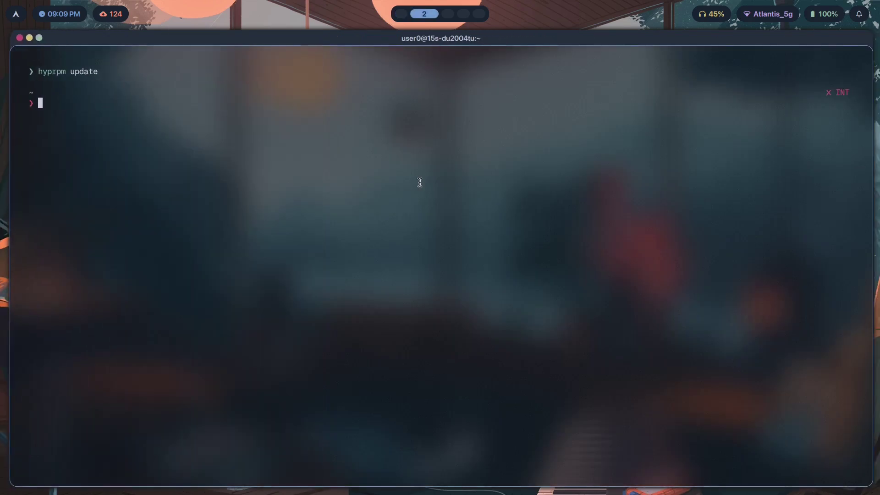
type("nvim .config/hyyp")
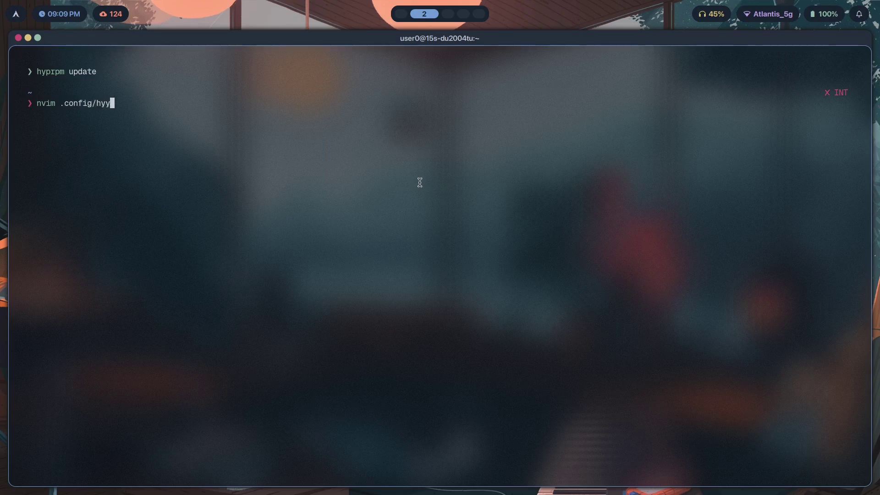
key("BackSpace")
key("BackSpace")
type("pr/modules/")
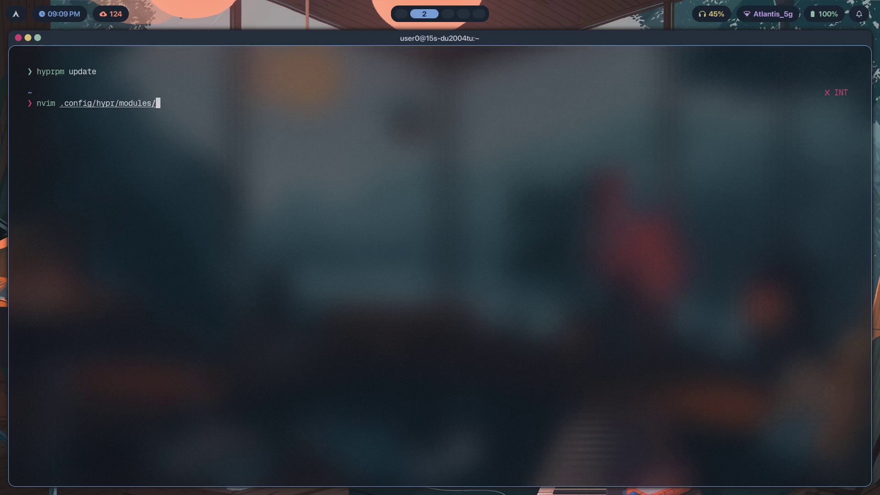
type("plugins")
key("Tab")
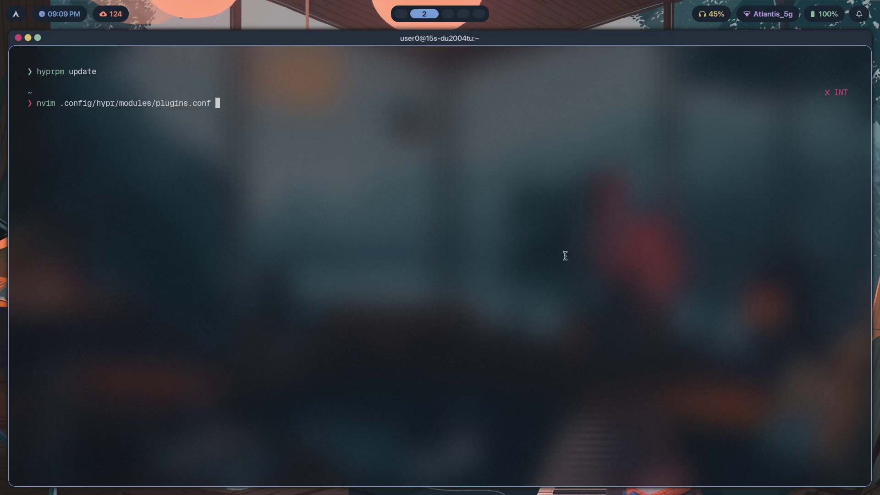
- Switch to the HyprAccelerator course on workspace 5 and examine the Antifragile Modularity lesson's description
key("super+5")
scroll(525, 197, "down", 3)
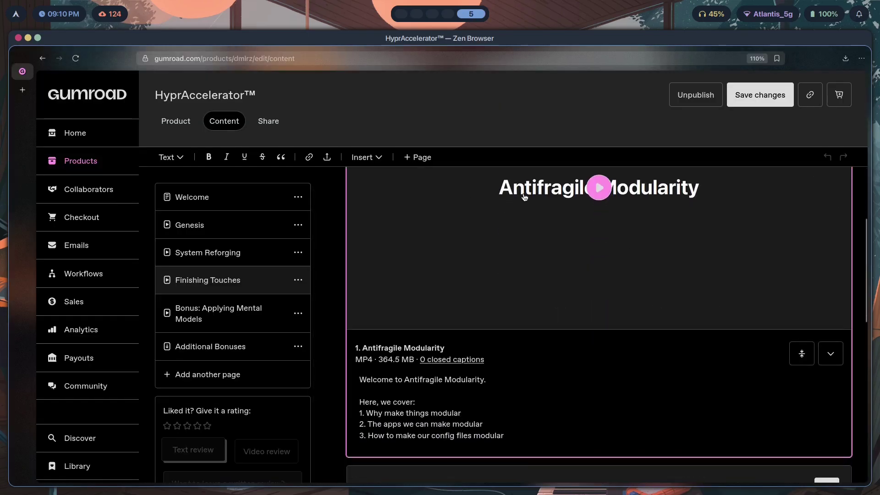
scroll(593, 275, "down", 2)
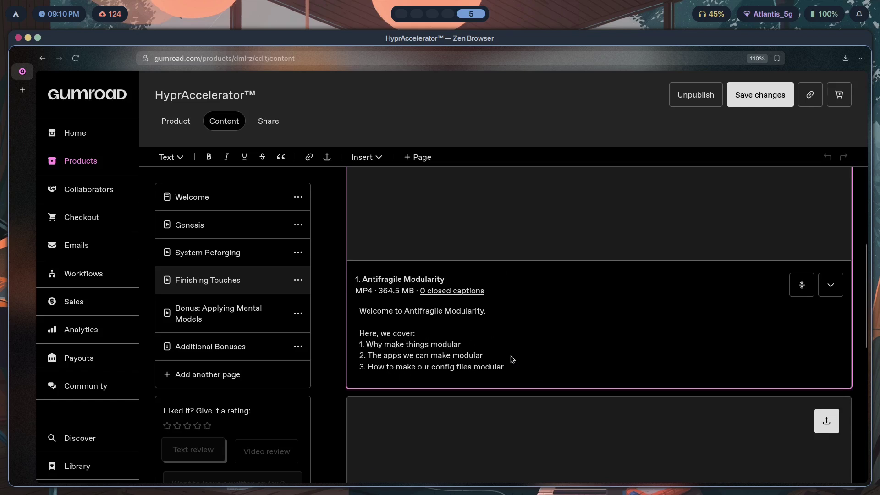
scroll(645, 363, "up", 4)
scroll(645, 362, "up", 1)
- Play the Antifragile Modularity lesson video with its sound muted
left_click(619, 328)
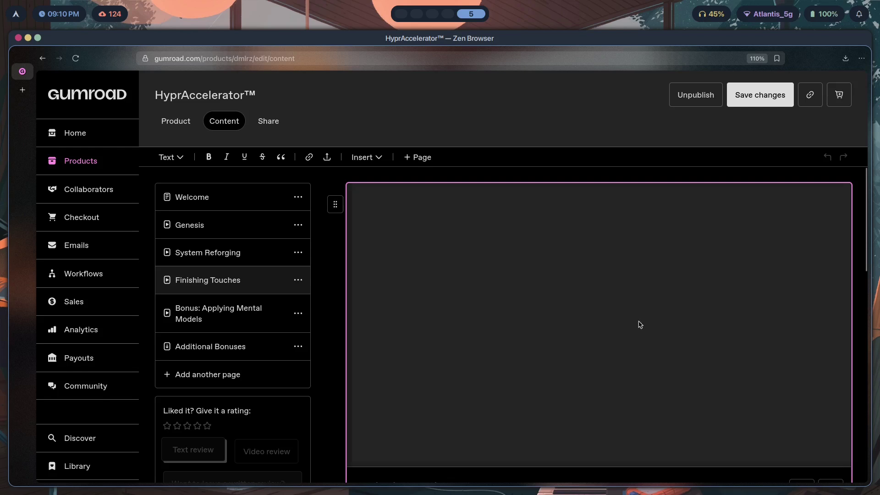
scroll(507, 293, "down", 2)
left_click(412, 389)
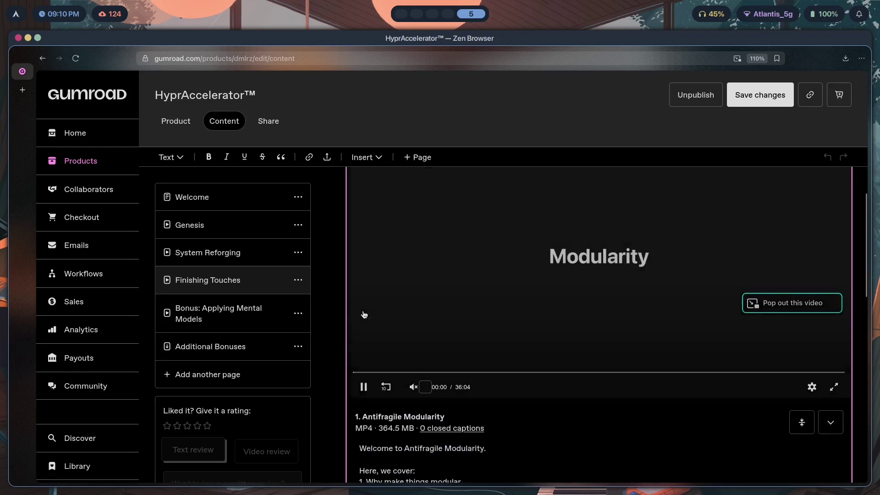
- Open the System Reforging course page and find its Theme Switchers lesson
scroll(578, 317, "up", 3)
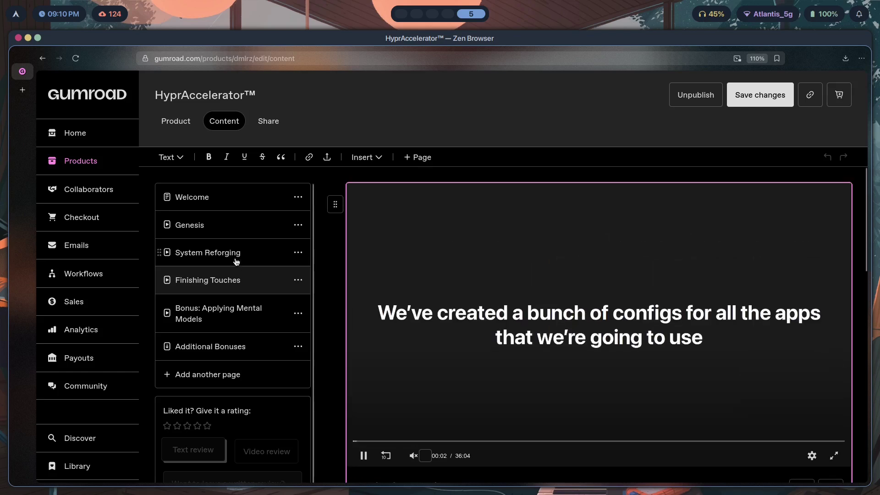
scroll(504, 337, "down", 15)
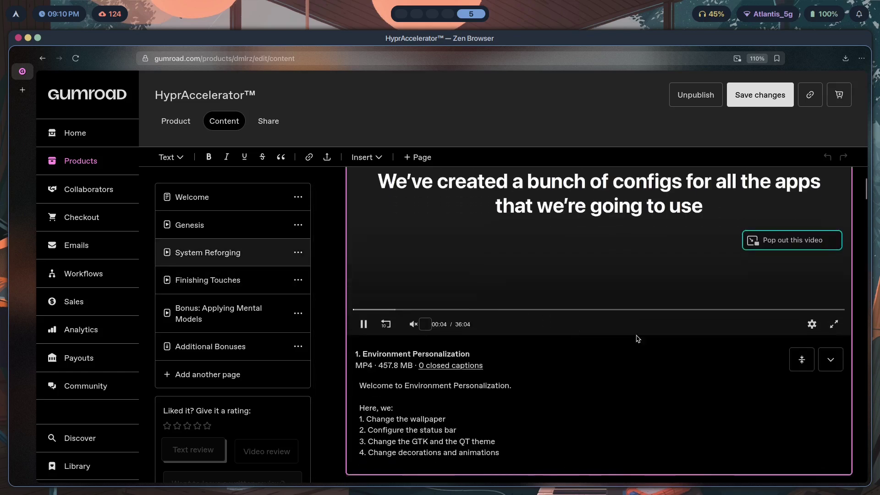
scroll(532, 343, "down", 20)
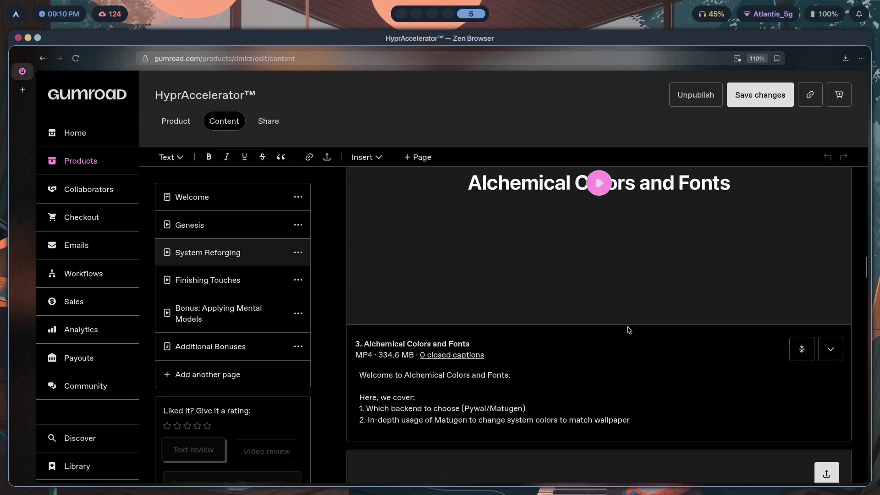
scroll(658, 296, "up", 6)
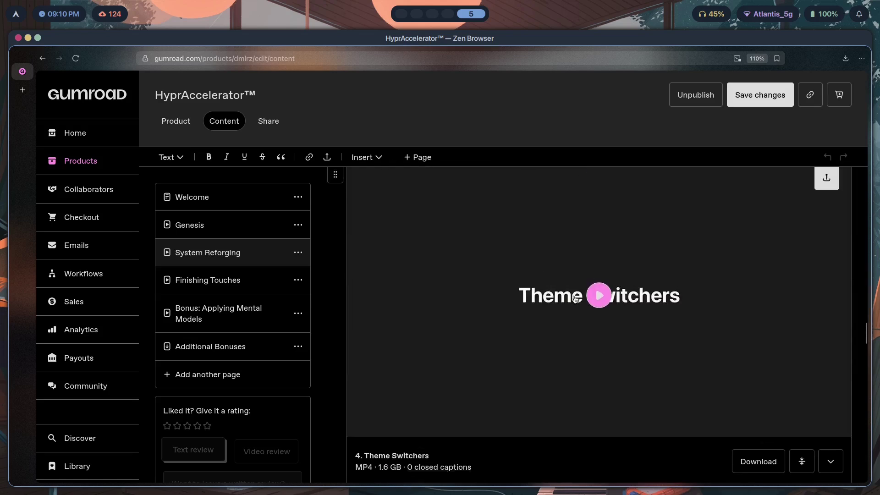
- Play the Theme Switchers lesson video muted and skip ahead to about 15:38
left_click(598, 295)
left_click(414, 426)
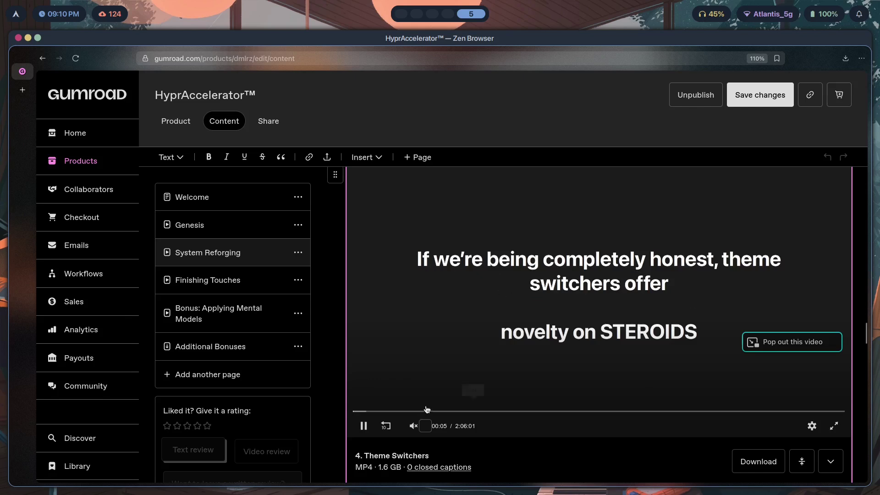
left_click(415, 411)
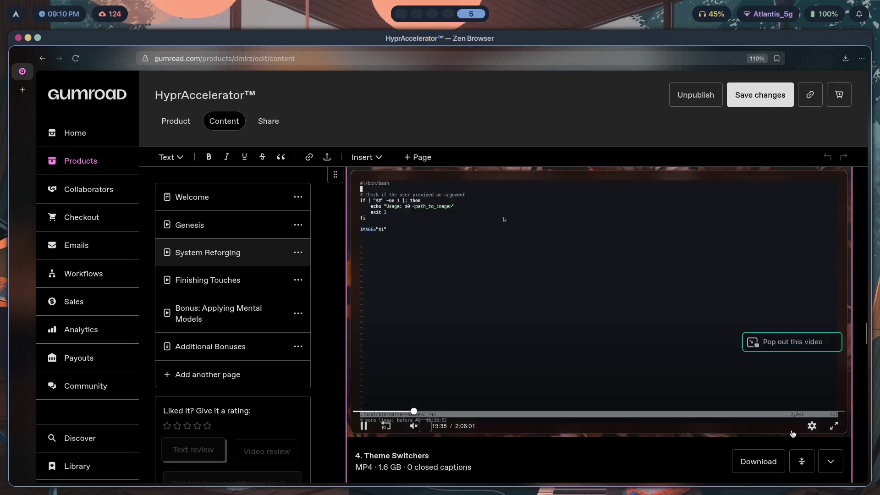
- Skip the Theme Switchers lesson video ahead to about 1:35:20 and return to the terminal on workspace 2
left_click(726, 412)
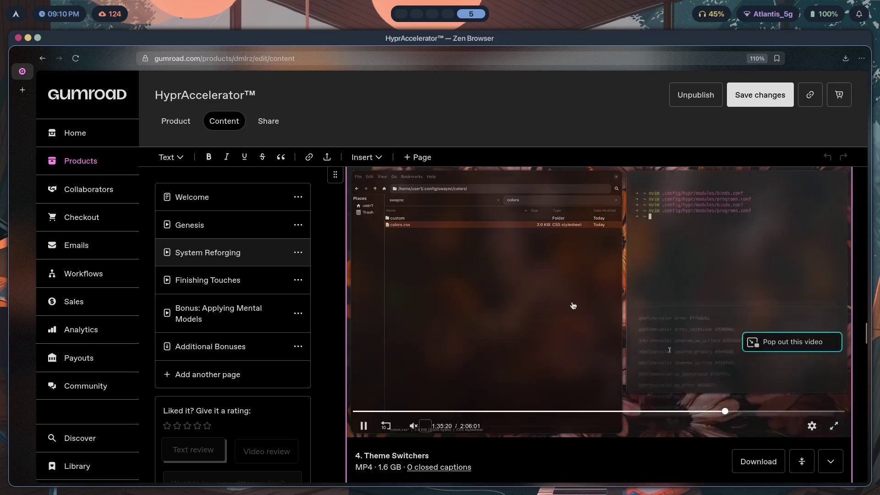
key("super+3")
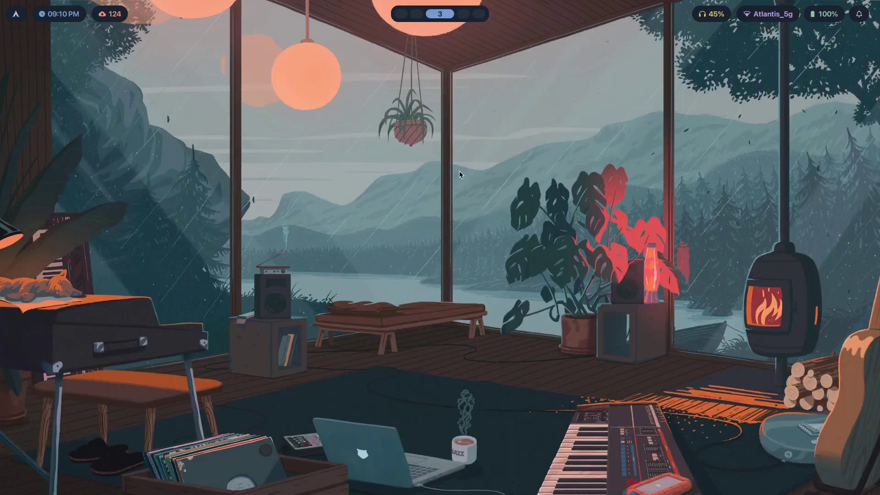
key("super+2")
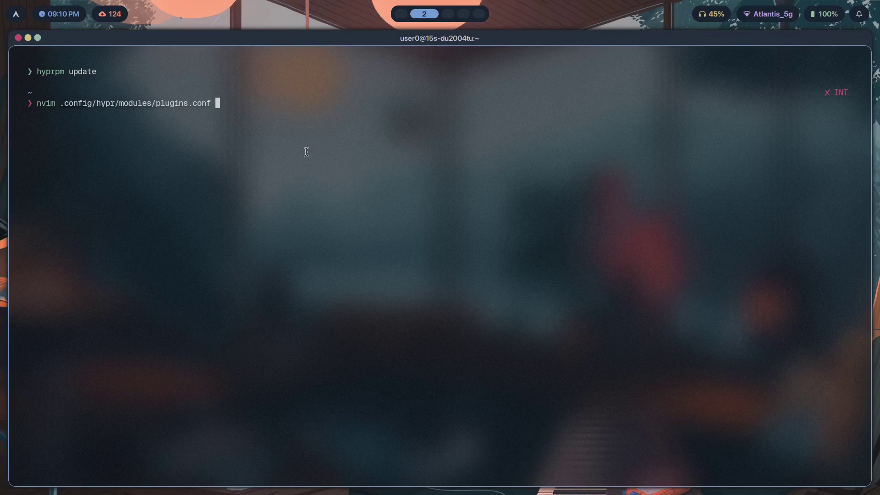
- Open .config/hypr/modules/plugins.conf in nvim and examine the settings in its hyprbars block
key("Return")
key("shift+g")
scroll(197, 199, "up", 12)
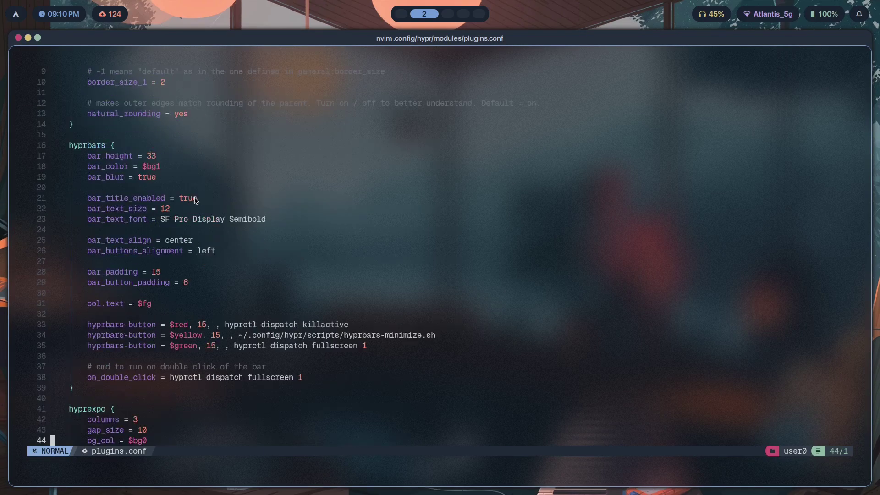
scroll(193, 205, "down", 3)
left_click_drag(167, 380, 49, 134)
left_click(154, 232)
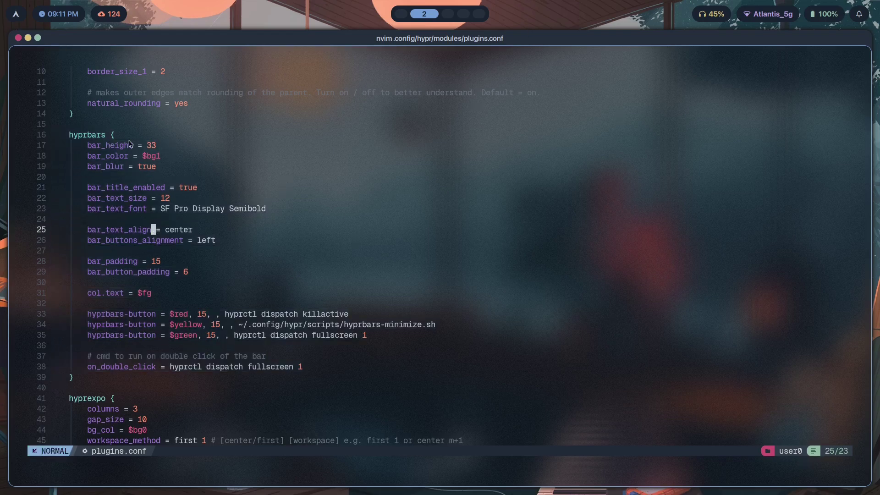
left_click_drag(321, 387, 53, 126)
left_click_drag(169, 198, 162, 198)
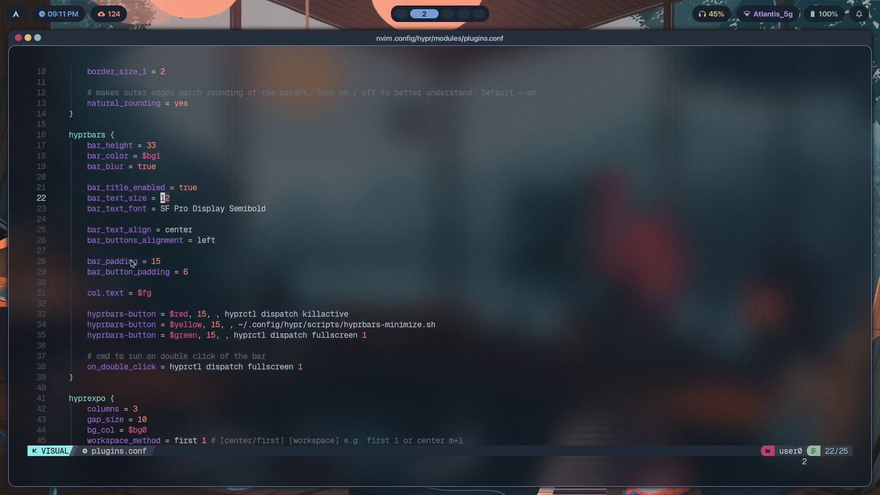
left_click(133, 385)
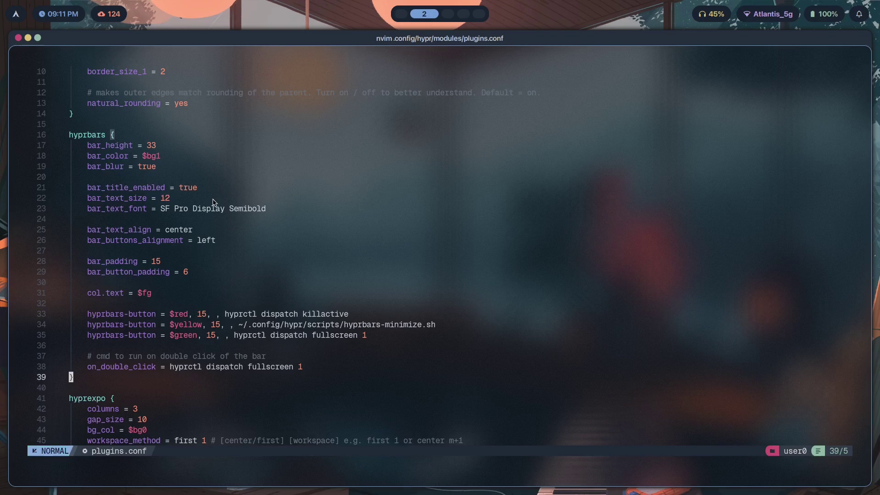
- Start a new terminal on workspace 2 and open .config/hypr/modules/binds.conf in nvim
key("super+1")
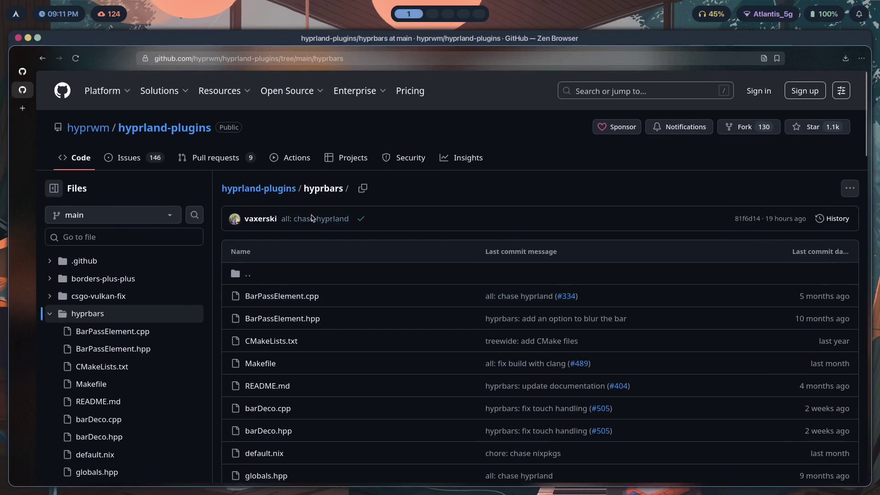
key("super+2")
key("super+Return")
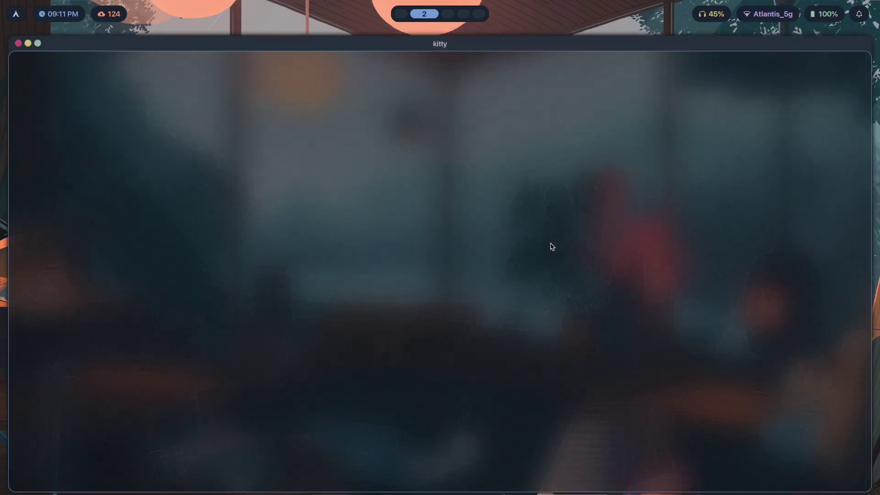
type("nvim .config/h")
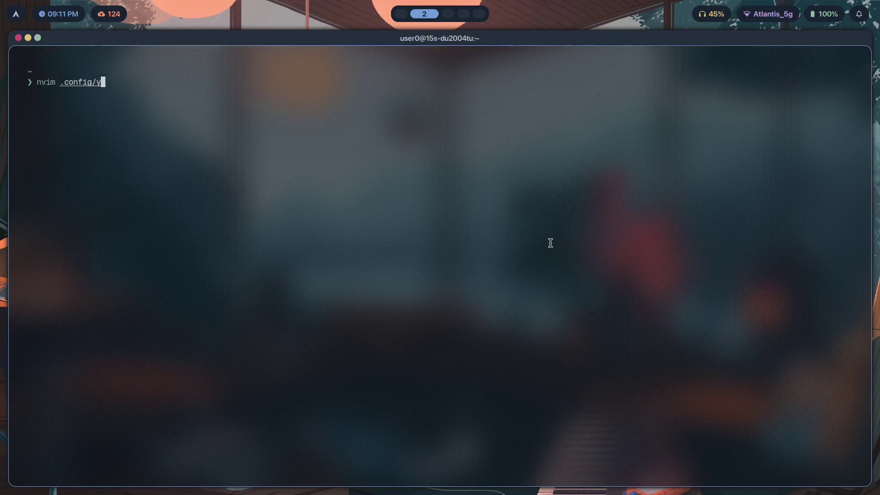
key("Tab")
type("binds")
key("BackSpace")
key("BackSpace")
key("BackSpace")
key("BackSpace")
key("BackSpace")
type("mod")
key("Tab")
type("binds.conf")
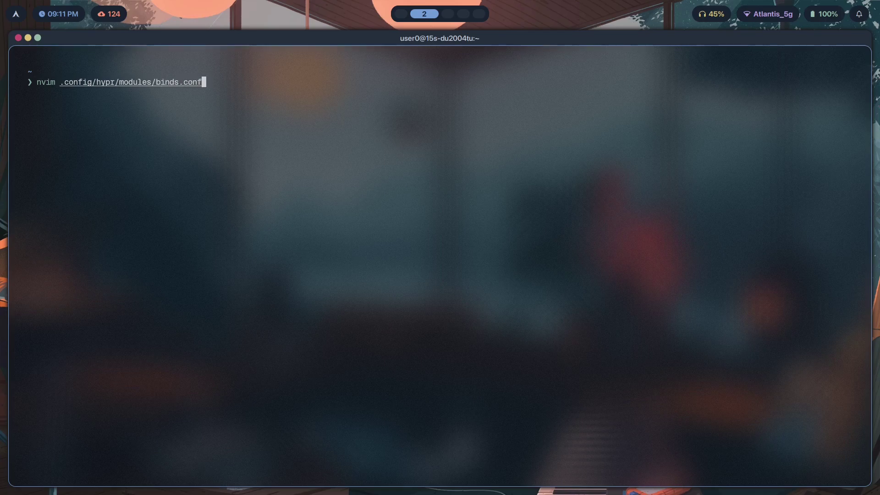
key("Return")
- Search binds.conf for "hyprbars" and bring the Titlebars section into view
scroll(350, 216, "down", 11)
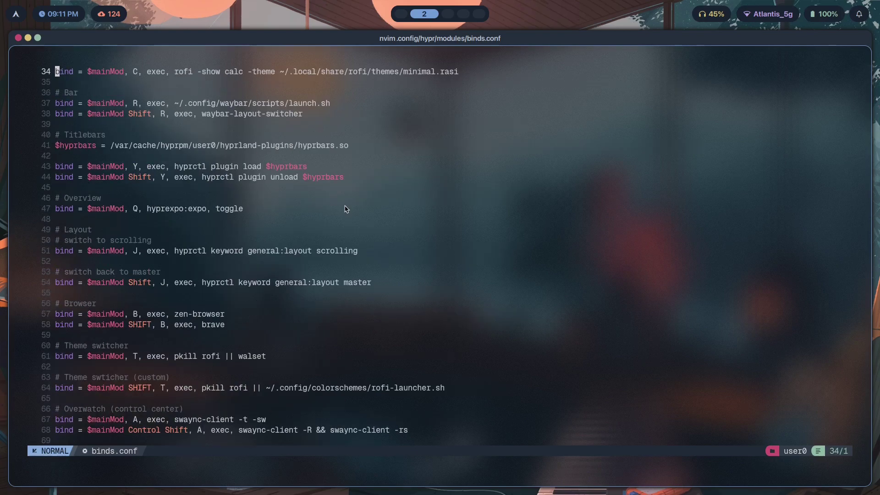
key("slash")
type("hyprbars")
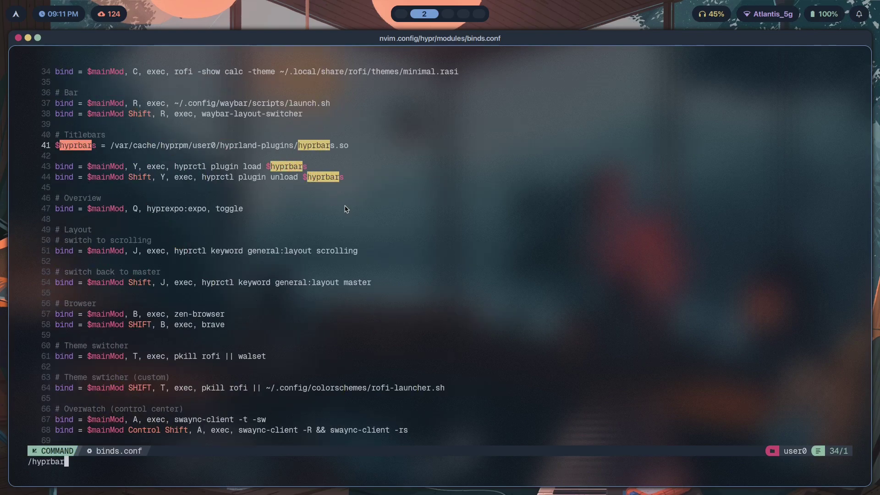
key("Return")
left_click(350, 176)
scroll(192, 326, "up", 2)
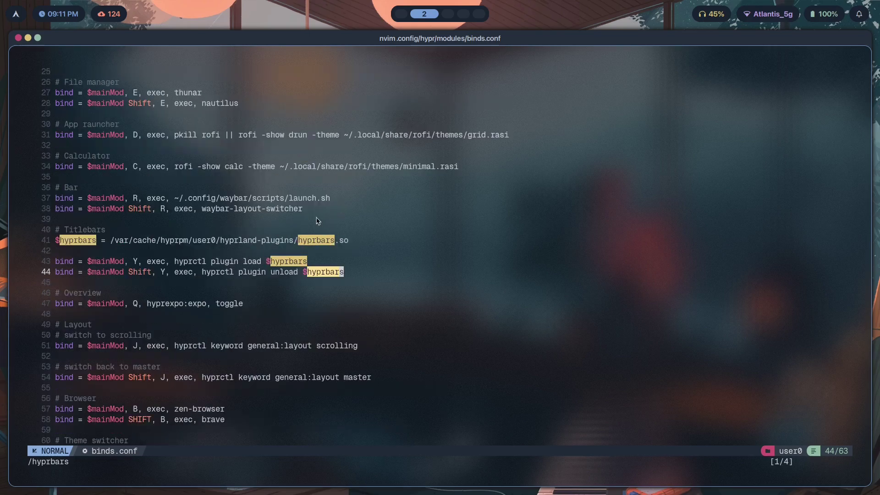
- Examine the hyprctl plugin load and unload bindings in the Titlebars section
left_click_drag(376, 244, 48, 207)
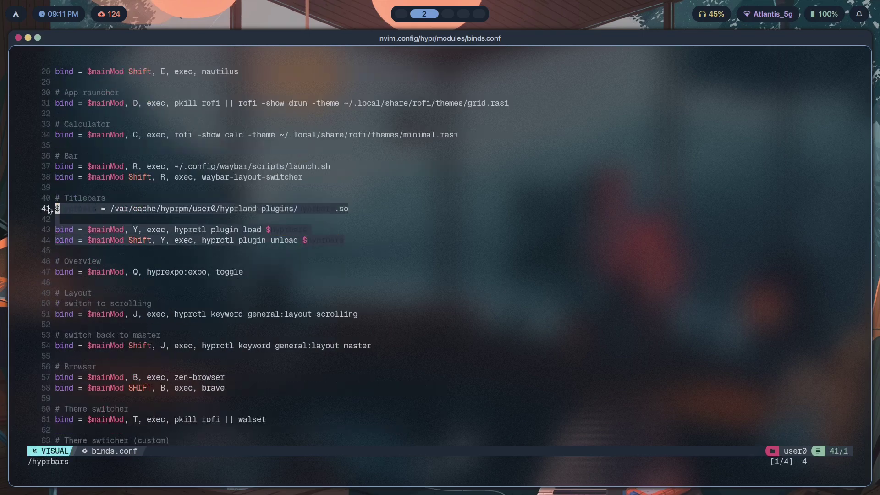
left_click(77, 212)
left_click(96, 250)
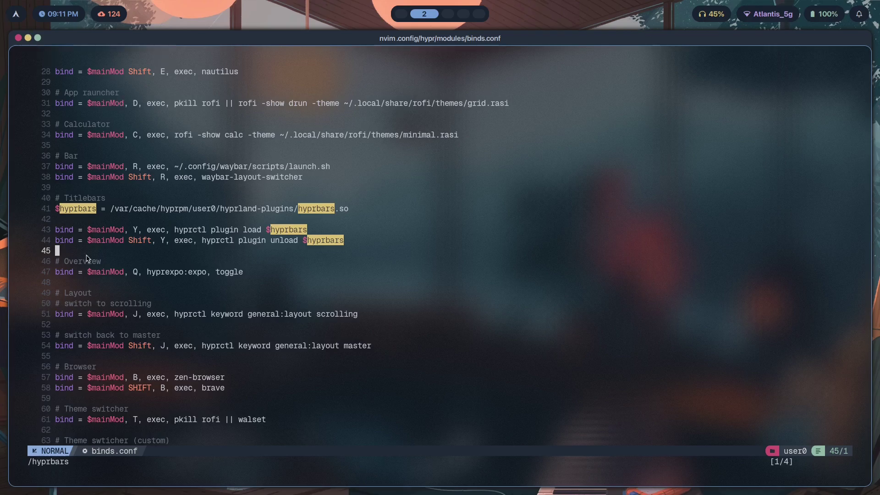
left_click_drag(245, 239, 63, 231)
left_click(135, 229)
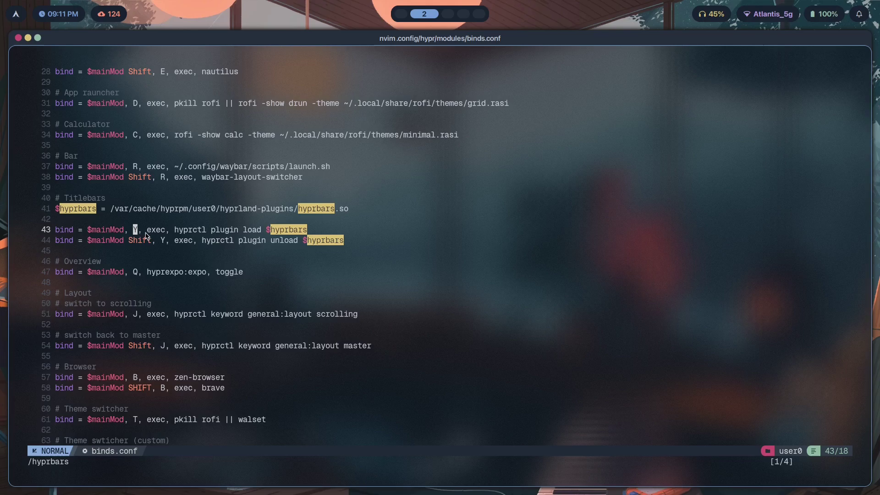
left_click_drag(213, 231, 240, 232)
left_click(292, 239)
left_click(113, 241)
left_click_drag(394, 242, 37, 208)
left_click(116, 220)
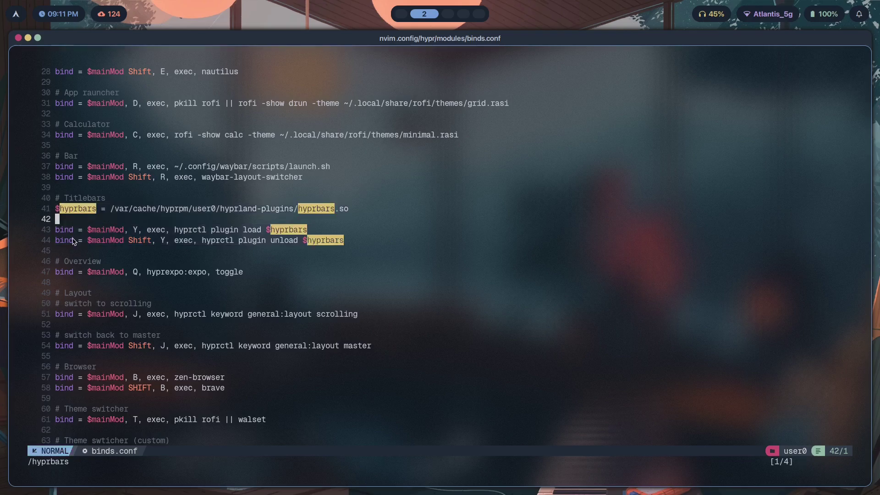
- Examine the hyprbars.so path assigned to $hyprbars and its reference in the load binding
left_click(383, 246)
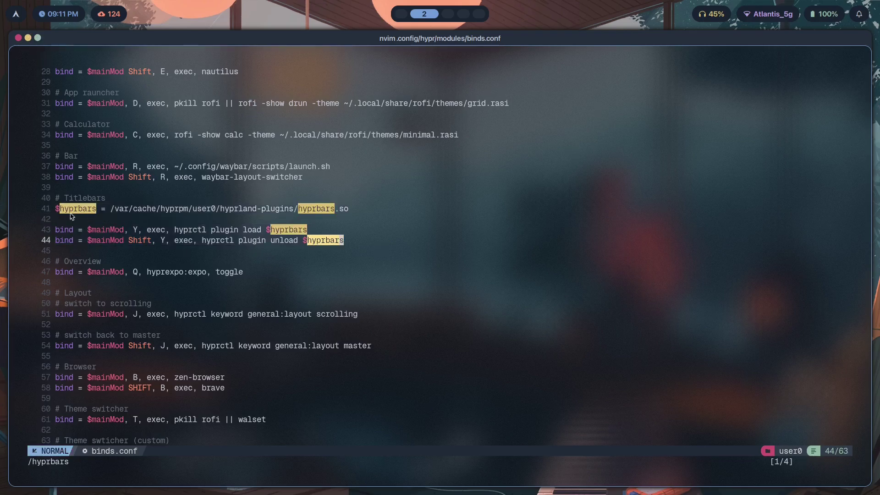
mouse_move(113, 211)
left_mouse_down()
mouse_move(347, 212)
mouse_move(113, 211)
left_mouse_up()
left_click(258, 252)
left_click(313, 219)
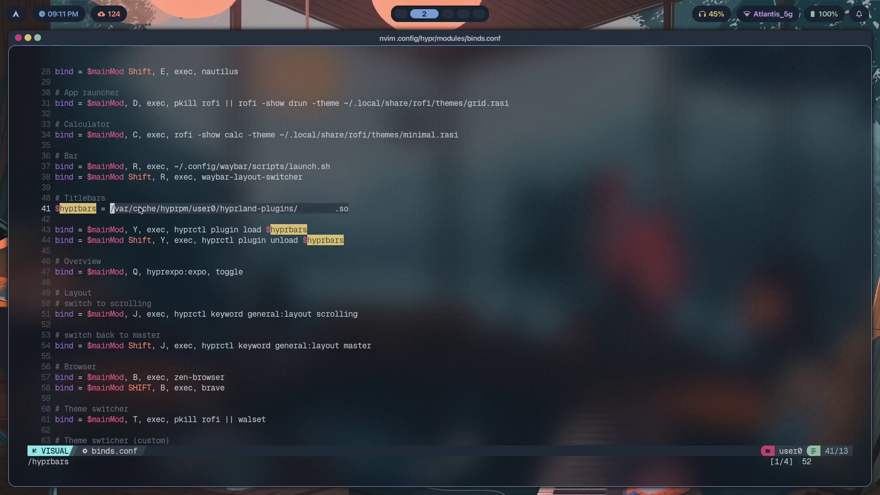
left_click(139, 208)
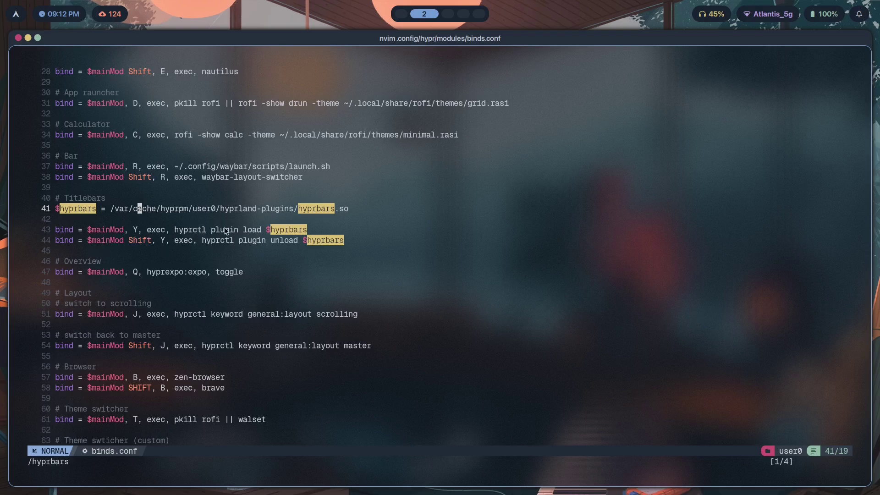
left_click_drag(325, 230, 264, 232)
left_click(291, 233)
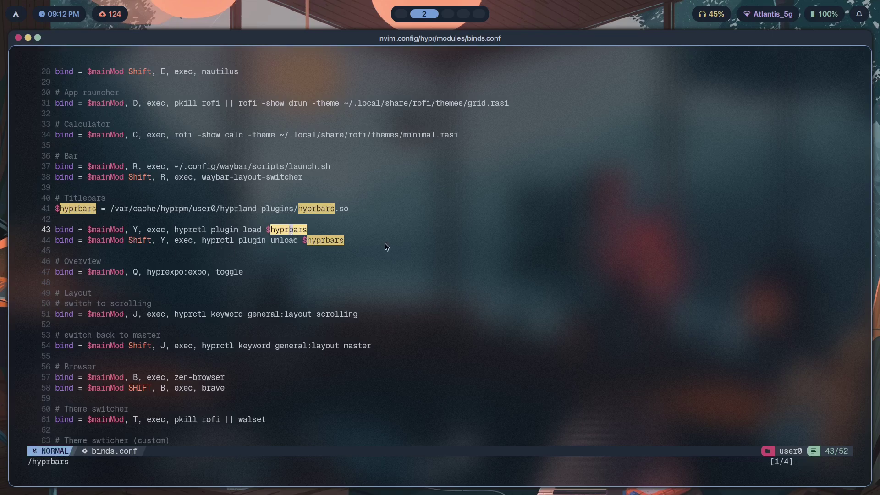
- Unload the hyprbars plugin through its keybinding and review the $hyprbars variable and the unload line
key("super+shift+y")
left_click_drag(338, 231, 65, 204)
left_click(126, 221)
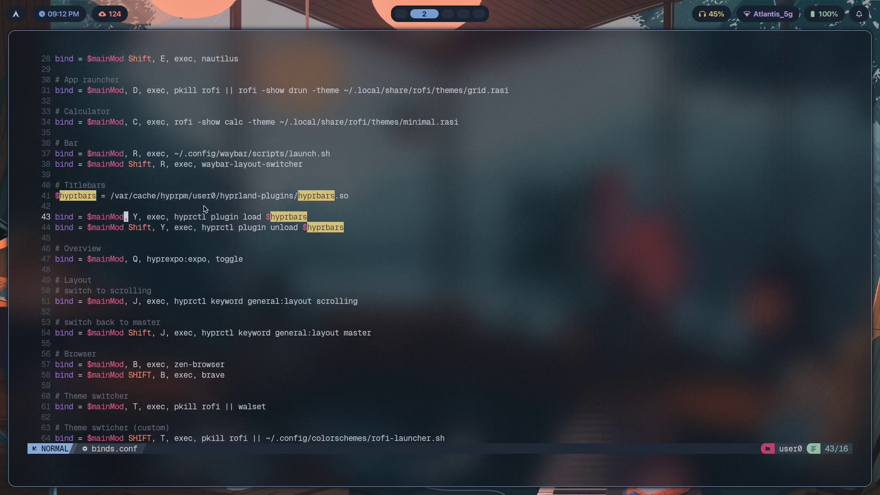
left_click_drag(367, 198, 90, 198)
left_click(227, 227)
left_click(318, 228)
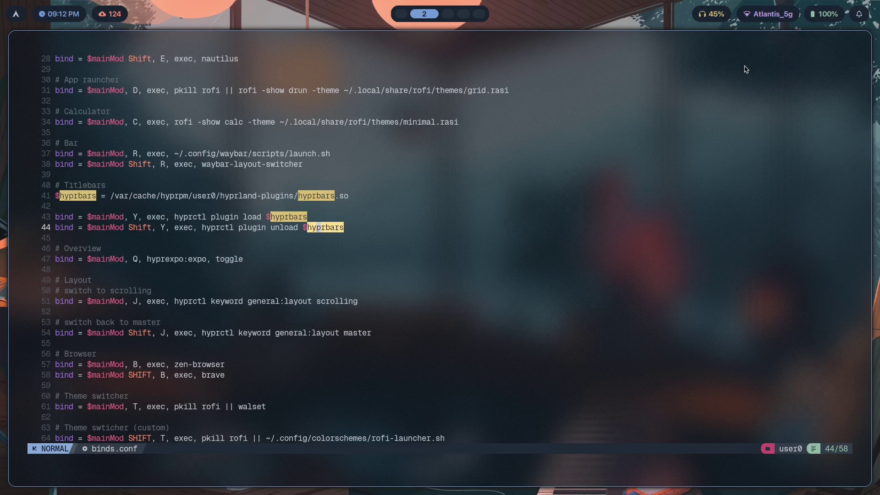
- Clear the search highlighting in binds.conf and examine how the $hyprbars variable replaces the full path in both bindings
right_click(408, 217)
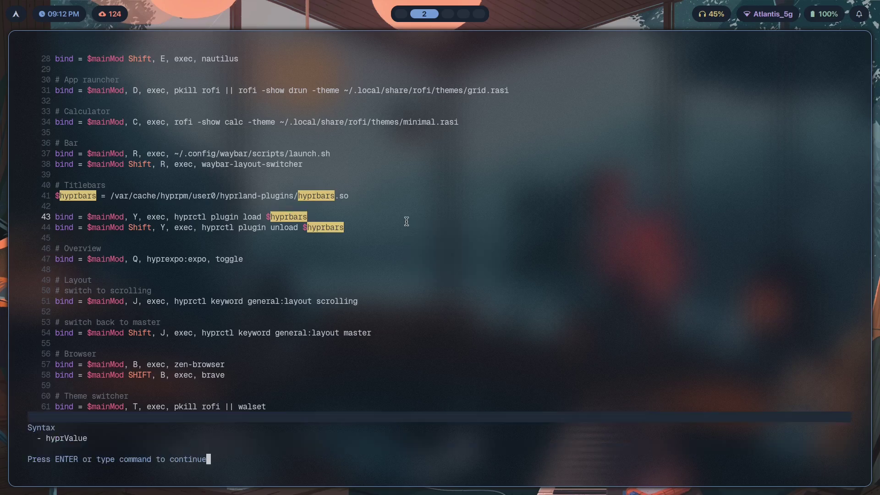
key("Return")
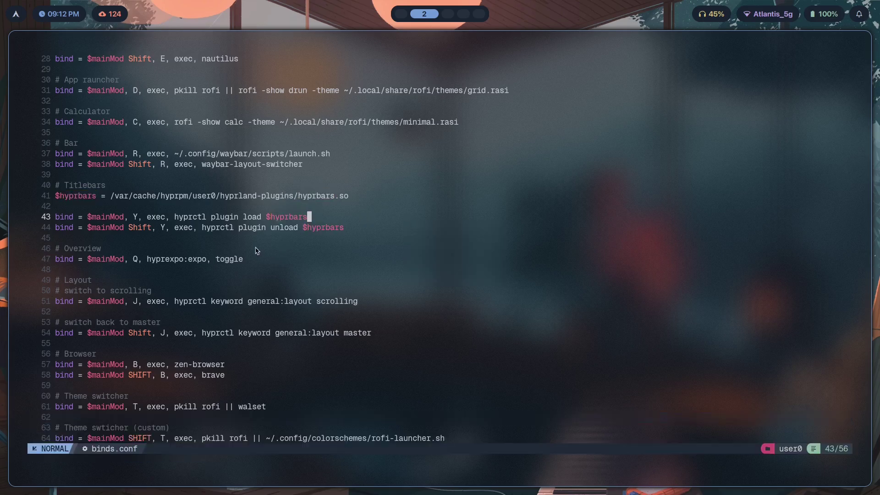
left_click_drag(370, 229, 47, 205)
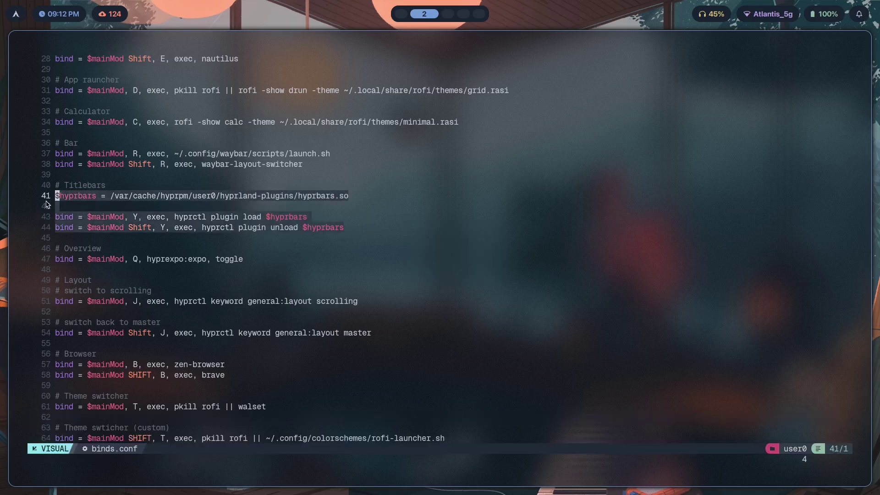
left_click(149, 217)
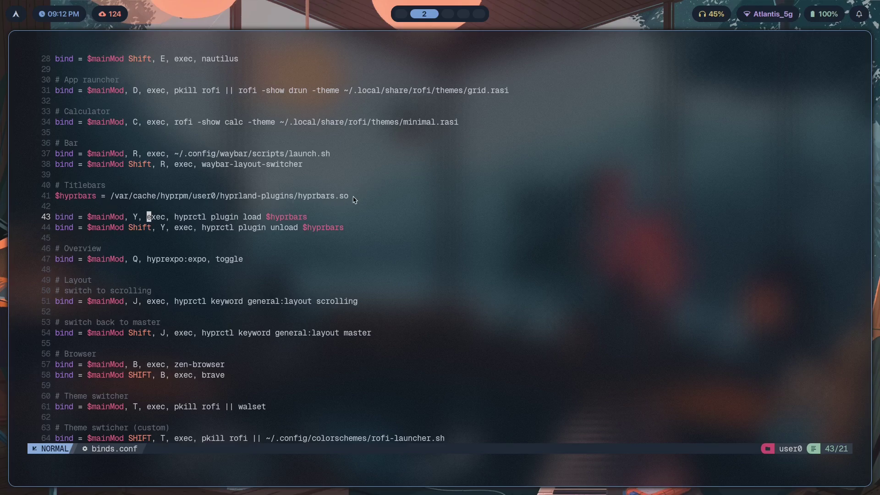
left_click_drag(354, 200, 110, 202)
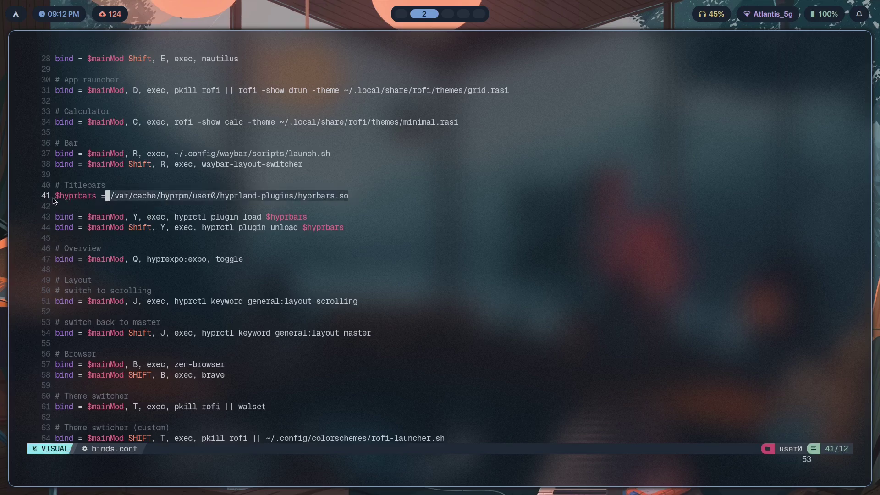
left_click_drag(255, 222, 268, 217)
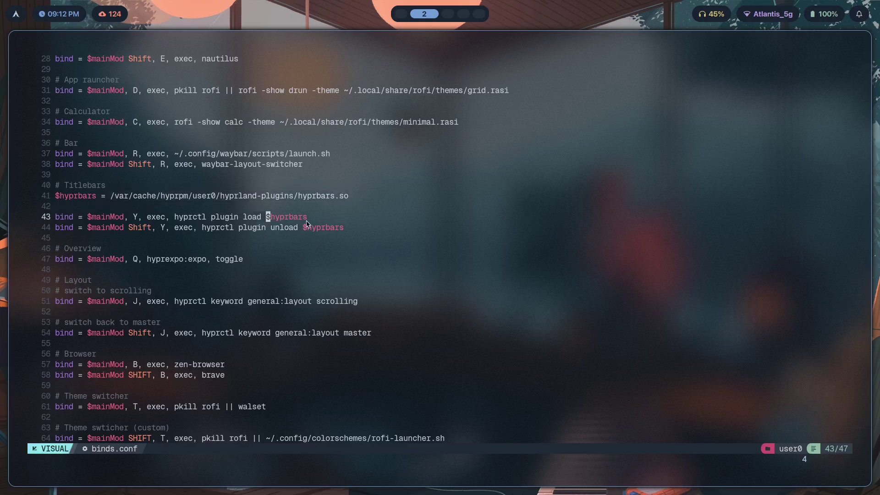
mouse_move(111, 197)
left_mouse_down()
mouse_move(347, 197)
mouse_move(110, 196)
left_mouse_up()
left_click(130, 205)
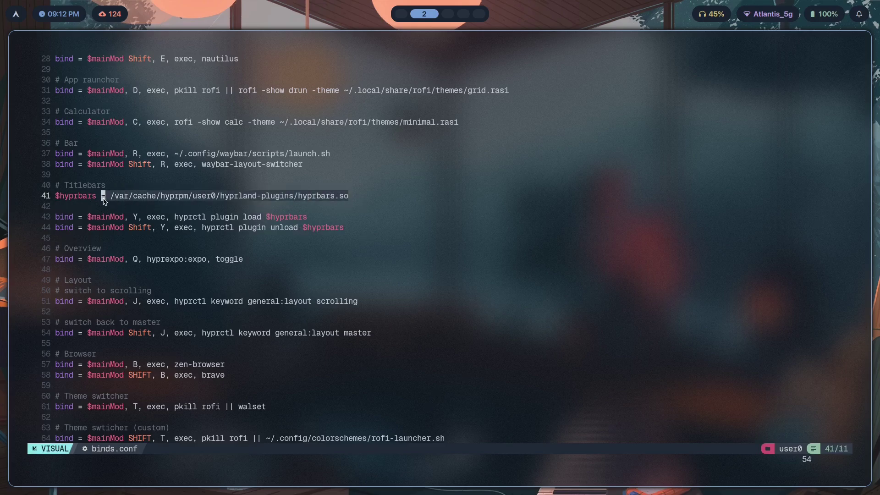
left_click(181, 197)
left_click(381, 230)
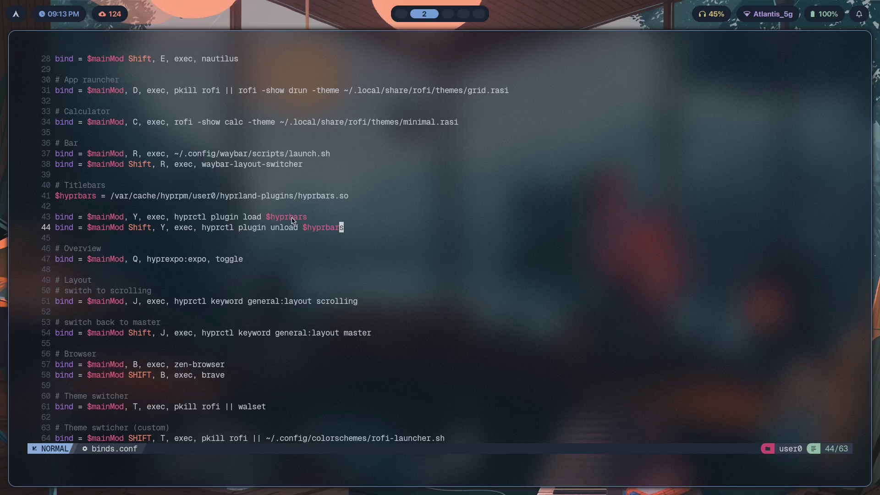
left_click(274, 216)
left_click(319, 228)
- Load the hyprbars plugin through its keybinding and unload it again to test both bindings
key("k")
key("super+y")
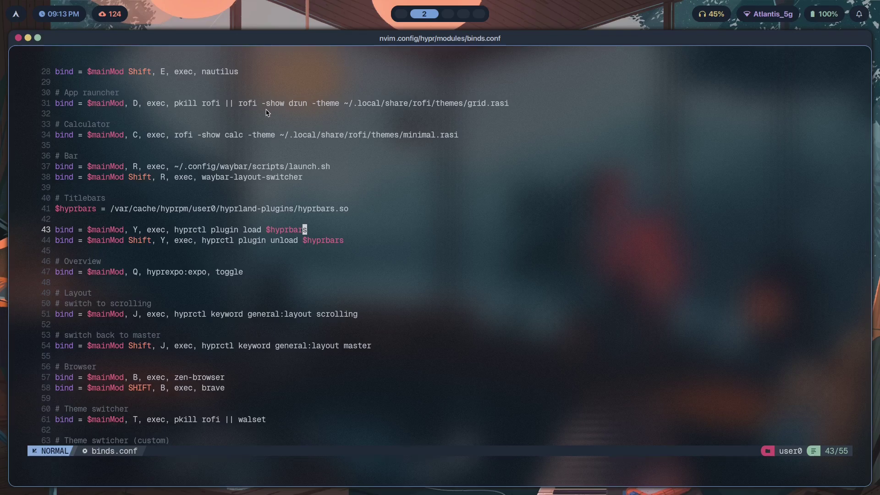
key("super+shift+y")
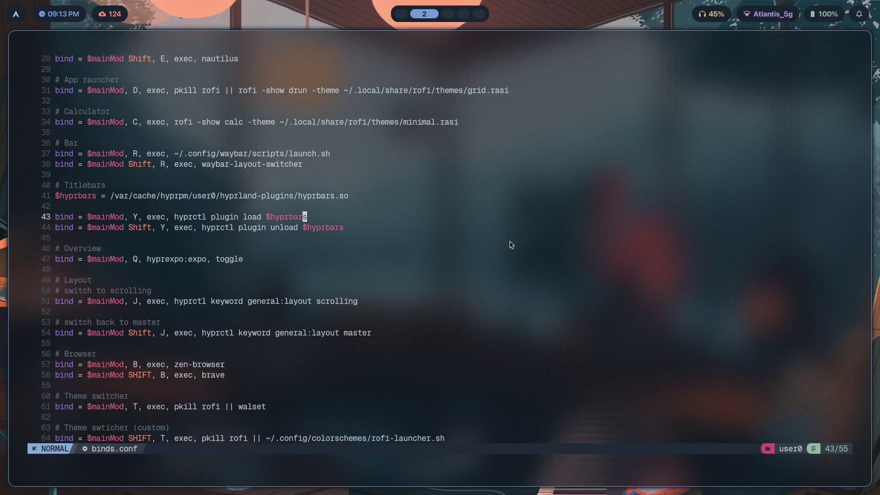
- Look through binds.conf once more and review the complete Titlebars block, lines 41 to 44
scroll(161, 228, "up", 7)
scroll(224, 225, "down", 7)
left_click_drag(378, 236, 53, 188)
left_click(165, 210)
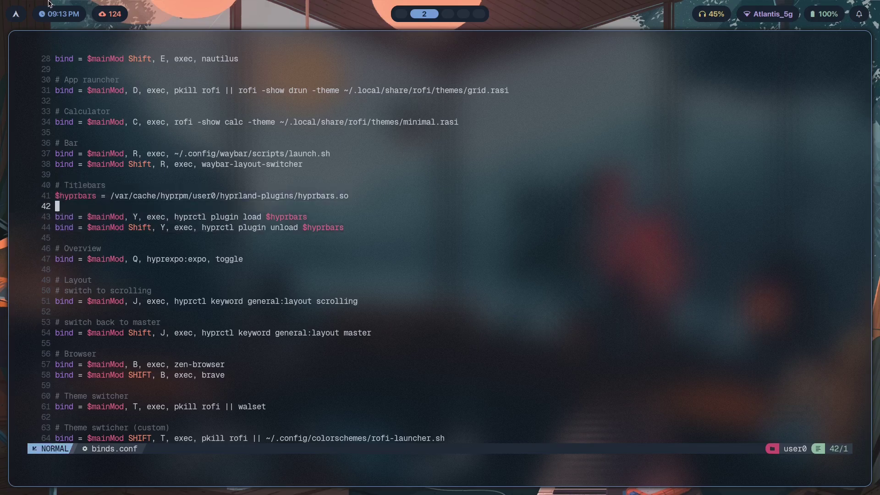
- Load the hyprbars plugin again and highlight the Titlebars block in binds.conf, from the $hyprbars variable through the load and unload bindings
key("super+y")
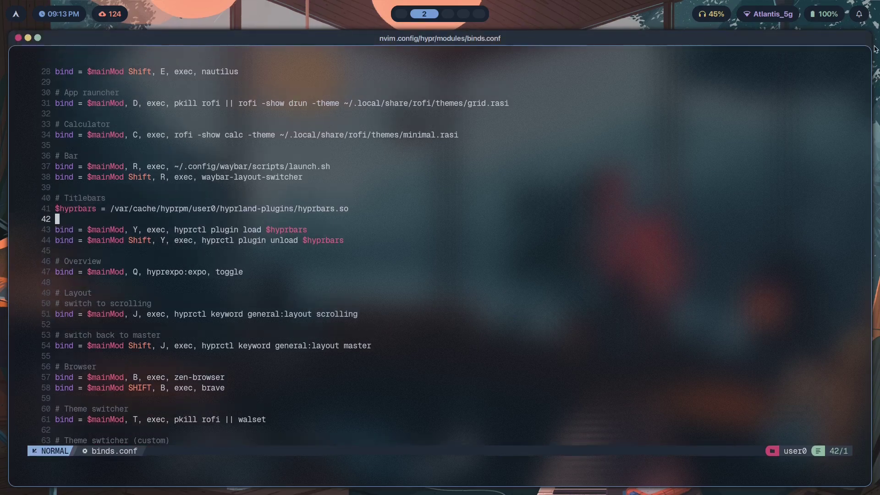
left_click_drag(385, 241, 50, 203)
left_click(141, 242)
left_click_drag(357, 240, 54, 203)
left_click(88, 221)
left_click_drag(231, 240, 66, 208)
left_click(102, 229)
left_click_drag(339, 237, 38, 194)
left_click(102, 212)
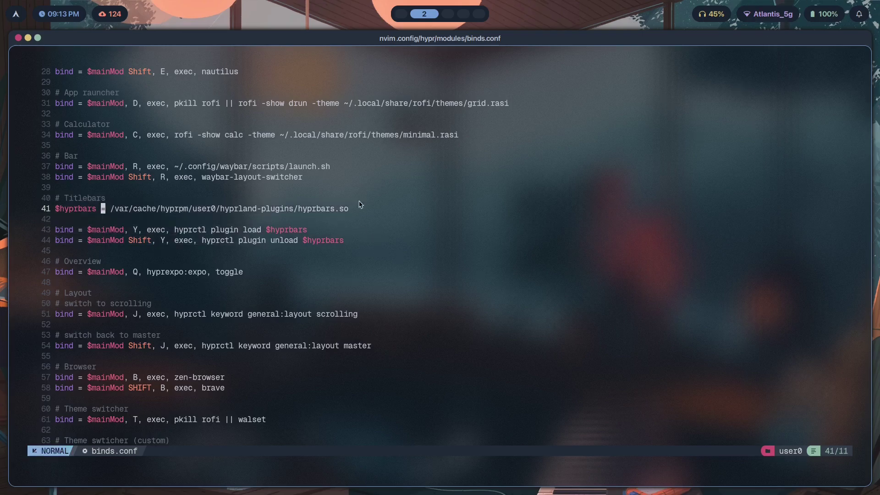
- Go to empty workspace 3, switch to the dark astronaut wallpaper theme and apply the subtle Waybar layout
key("super+3")
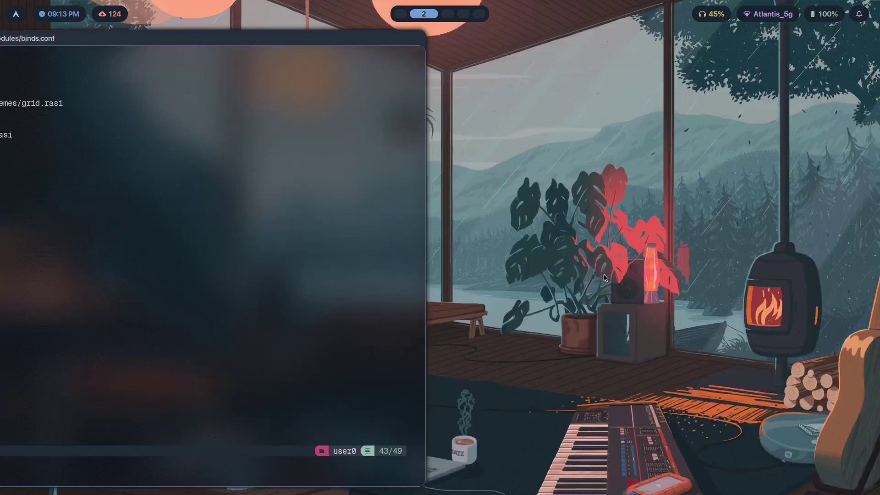
key("super+t")
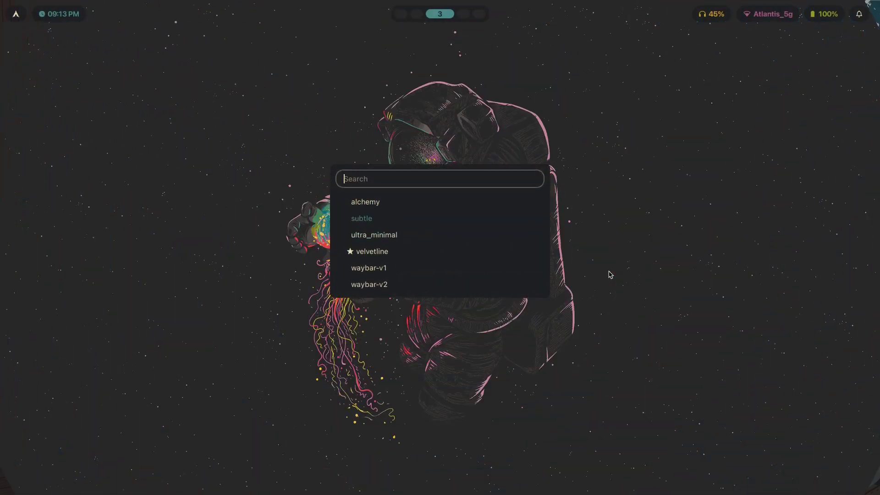
key("Return")
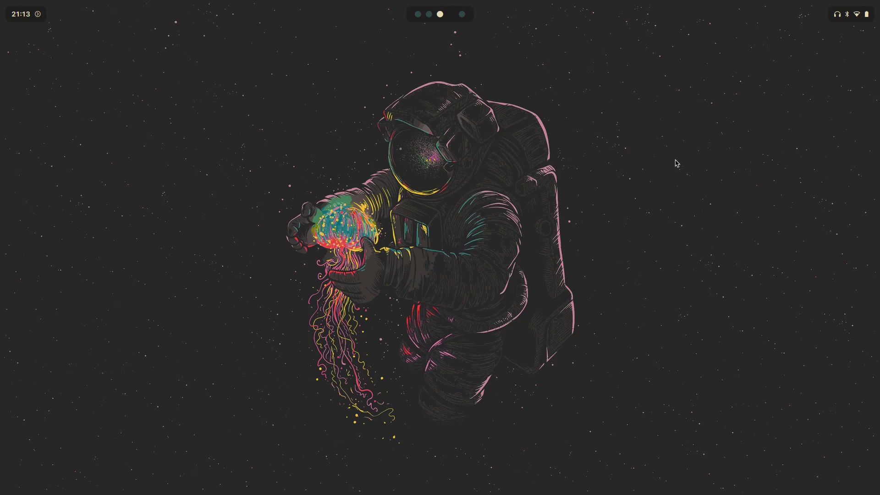
- Switch to the rainy lakeside room wallpaper theme and apply the velvetline Waybar layout
key("super+t")
key("Down")
key("Down")
key("Down")
key("Down")
key("Down")
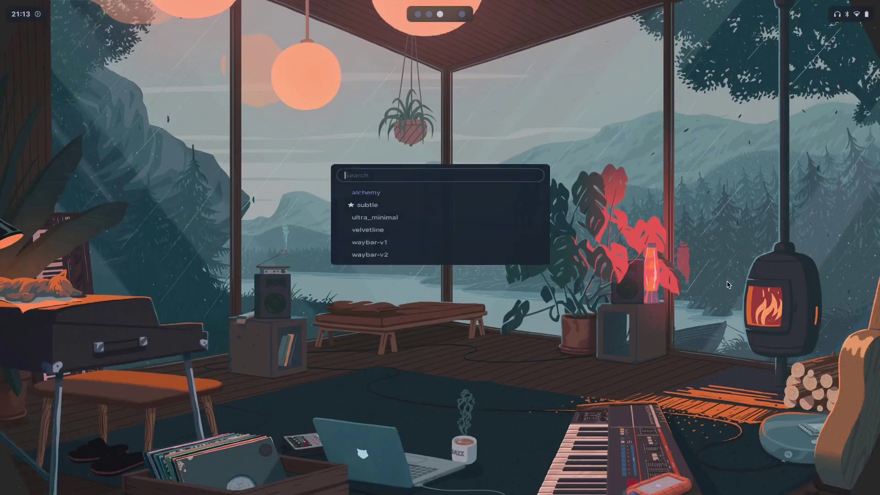
key("Down")
key("Down")
key("Down")
key("Return")
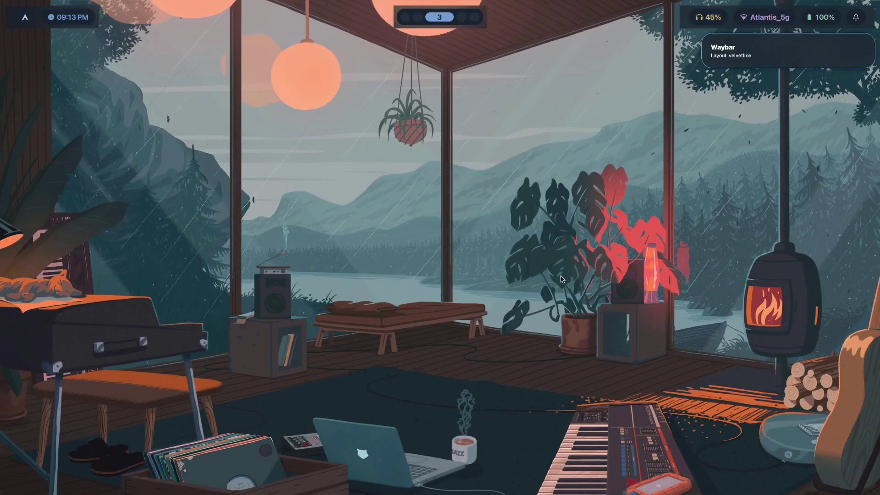